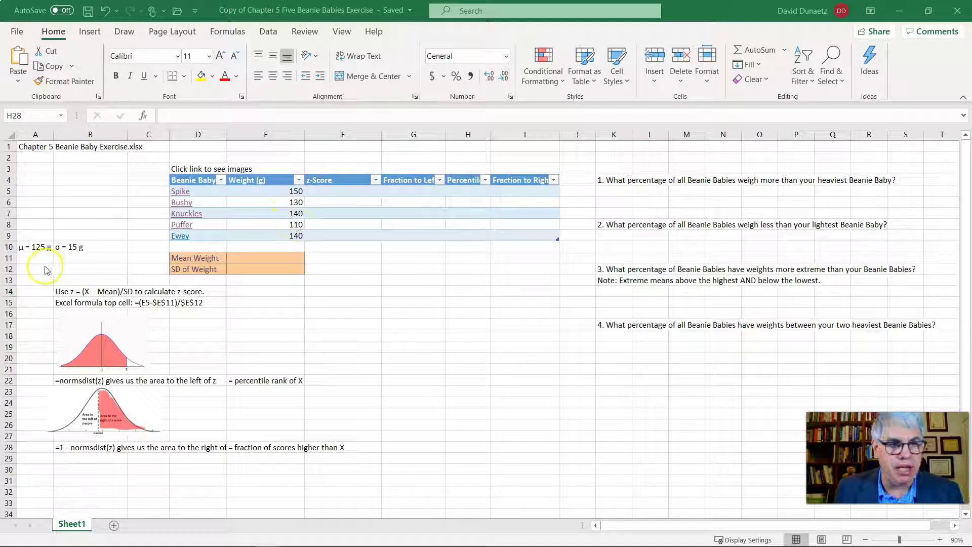
# - Enter 125 as the Mean Weight in E11 and 15 as the SD of Weight in E12
pyautogui.click(260, 256)
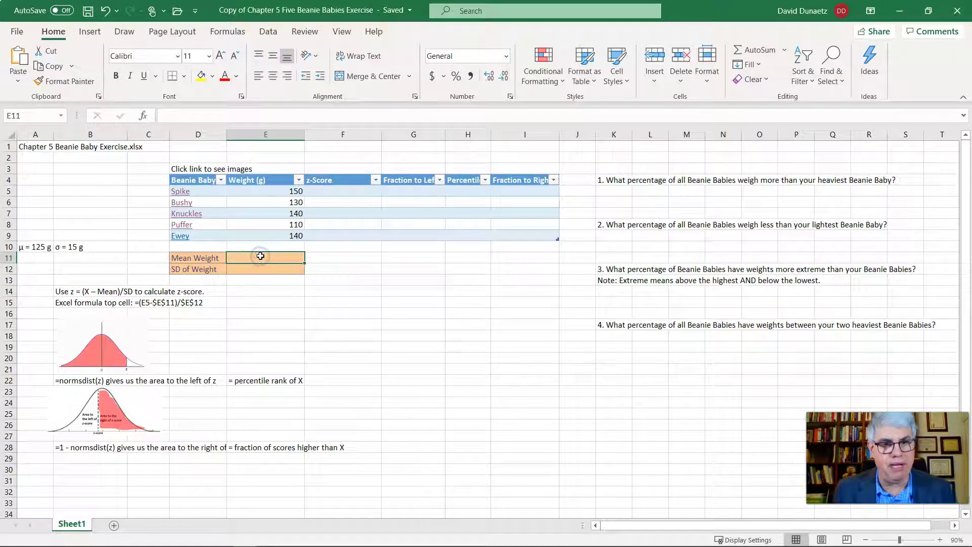
pyautogui.write('125')
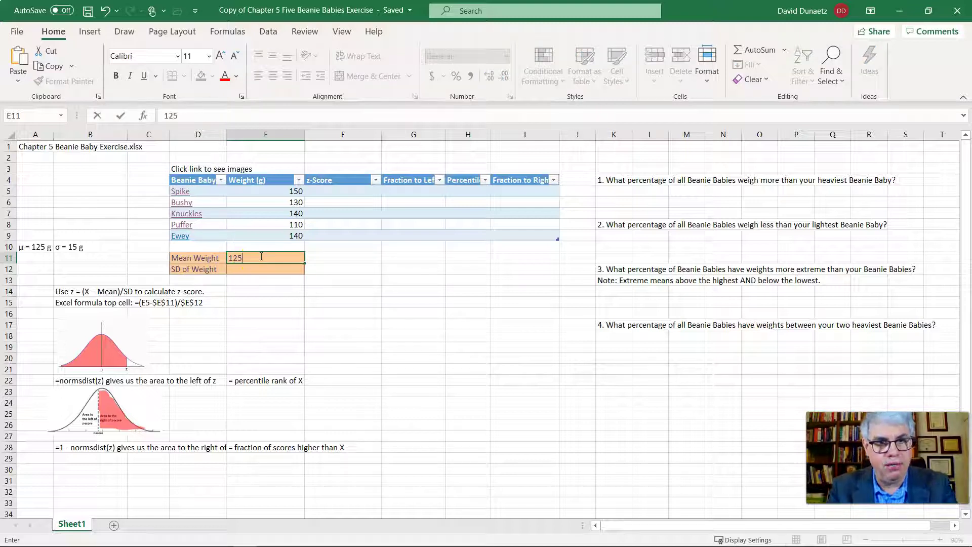
pyautogui.press('Return')
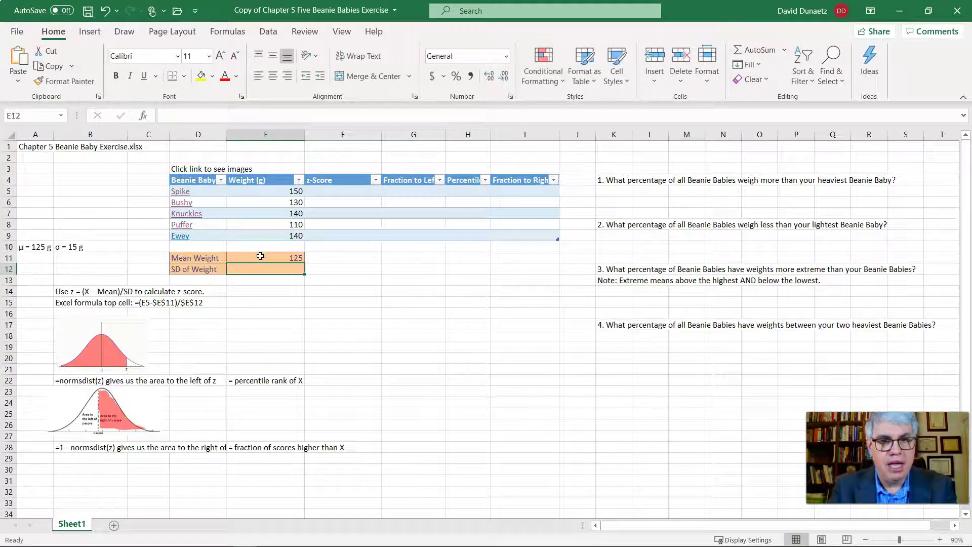
pyautogui.write('15')
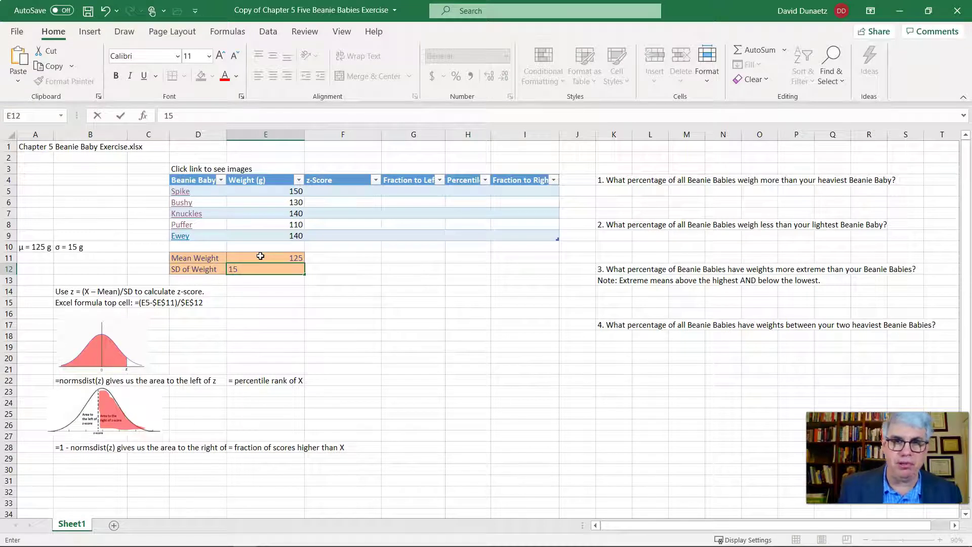
pyautogui.click(312, 270)
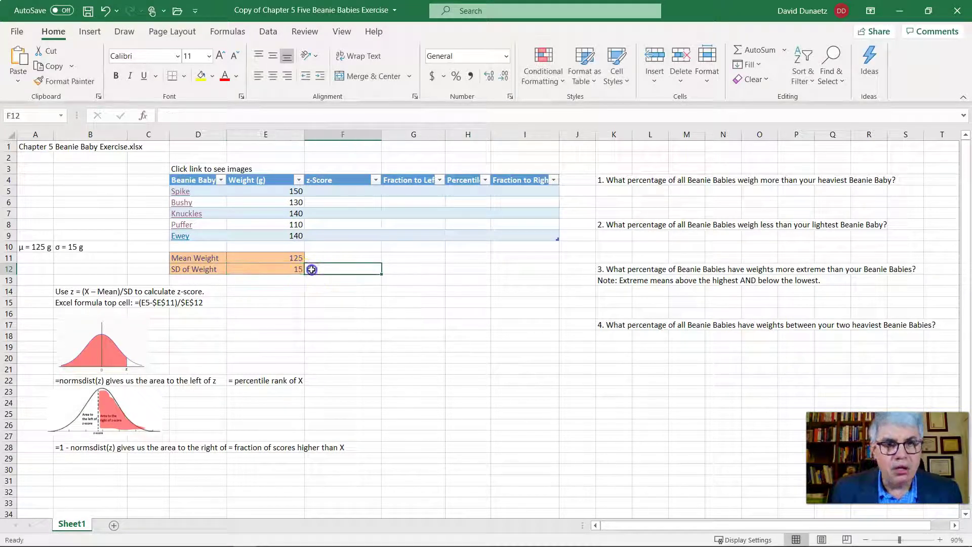
# - Fill the z-Score column, starting in F5, with the formula =(E5-$E$11)/$E$12
pyautogui.click(329, 191)
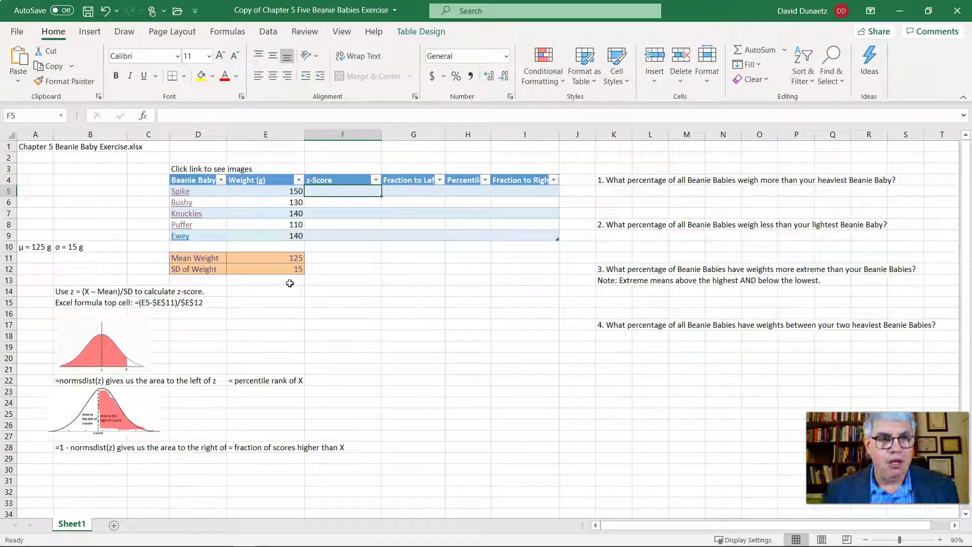
pyautogui.click(320, 189)
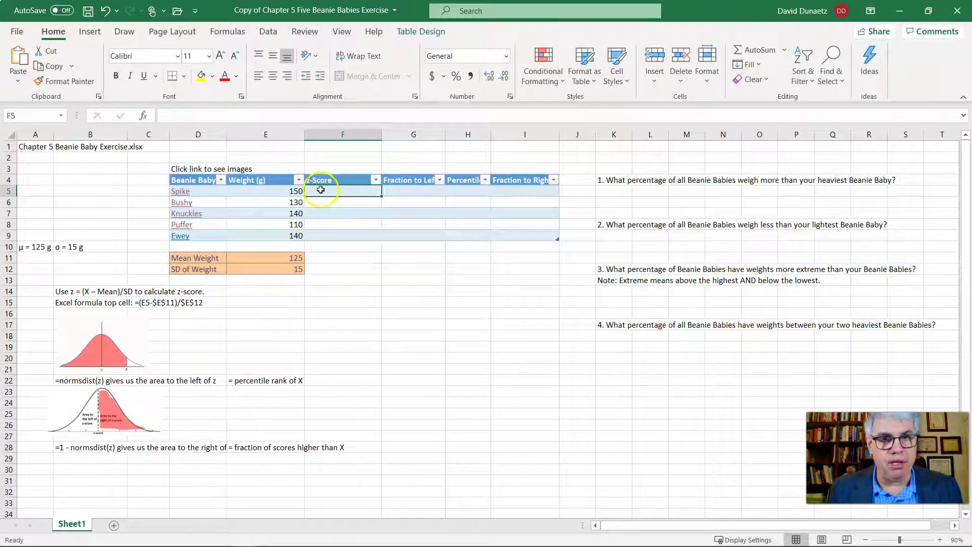
pyautogui.write('=')
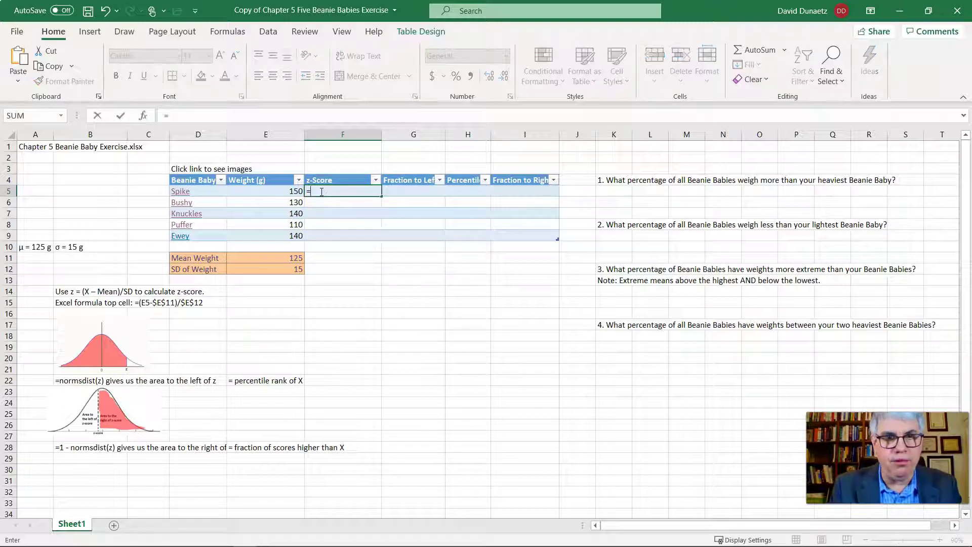
pyautogui.write('(')
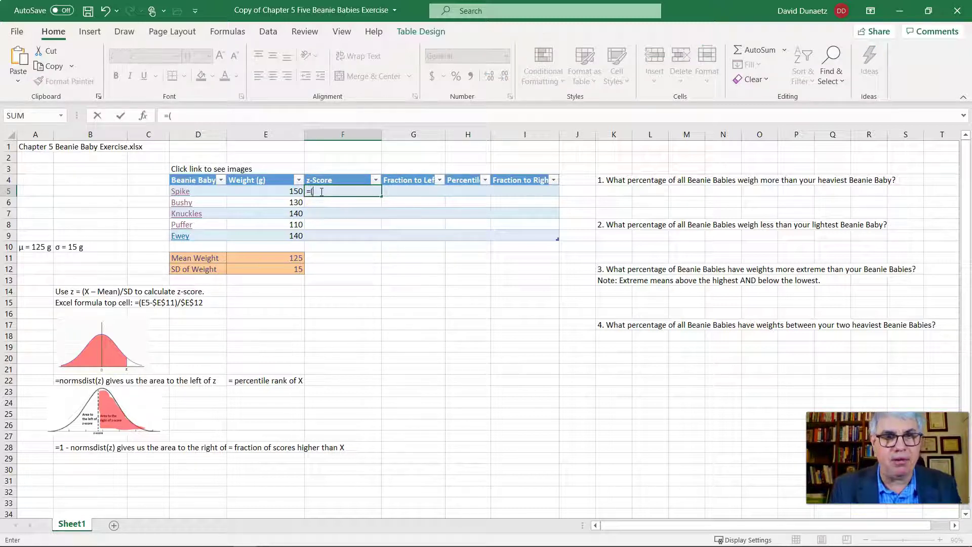
pyautogui.click(320, 199)
pyautogui.write('E')
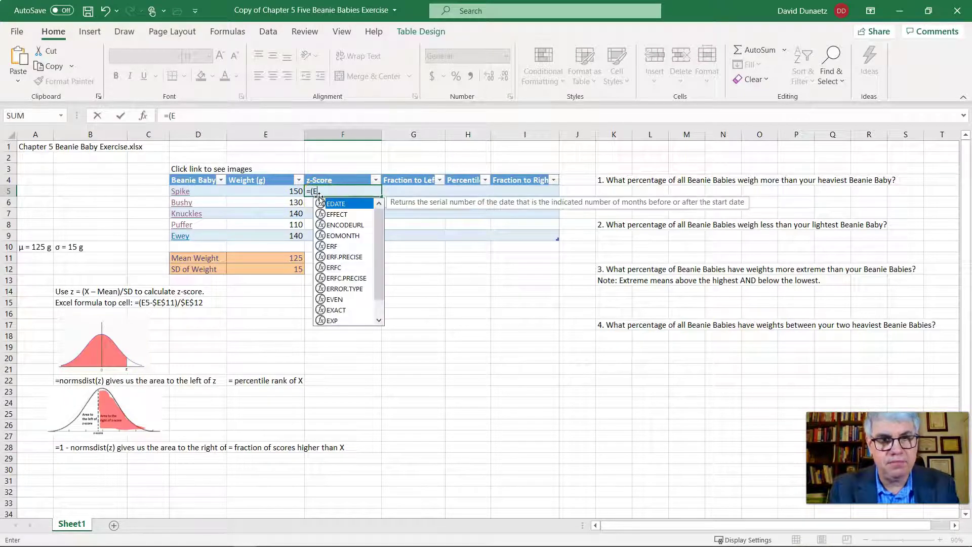
pyautogui.write('5')
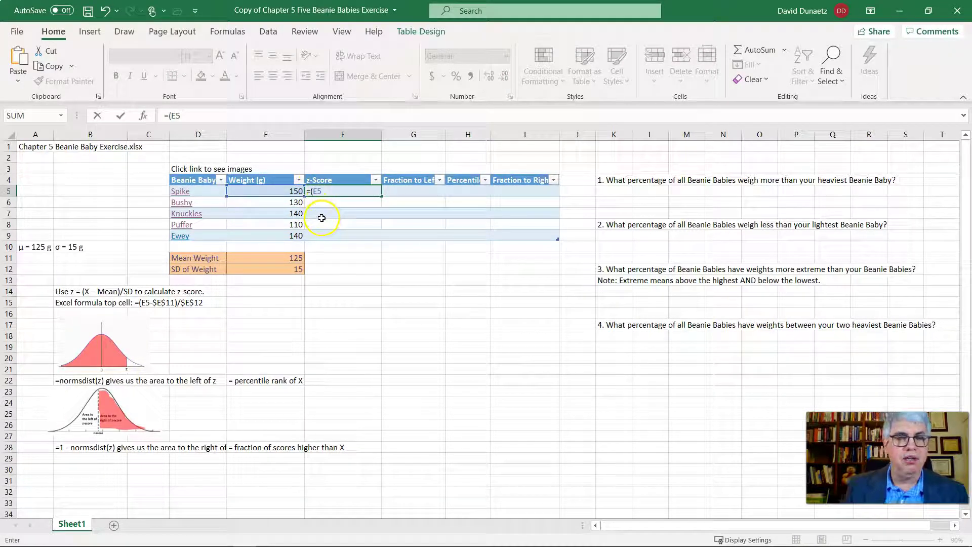
pyautogui.click(329, 187)
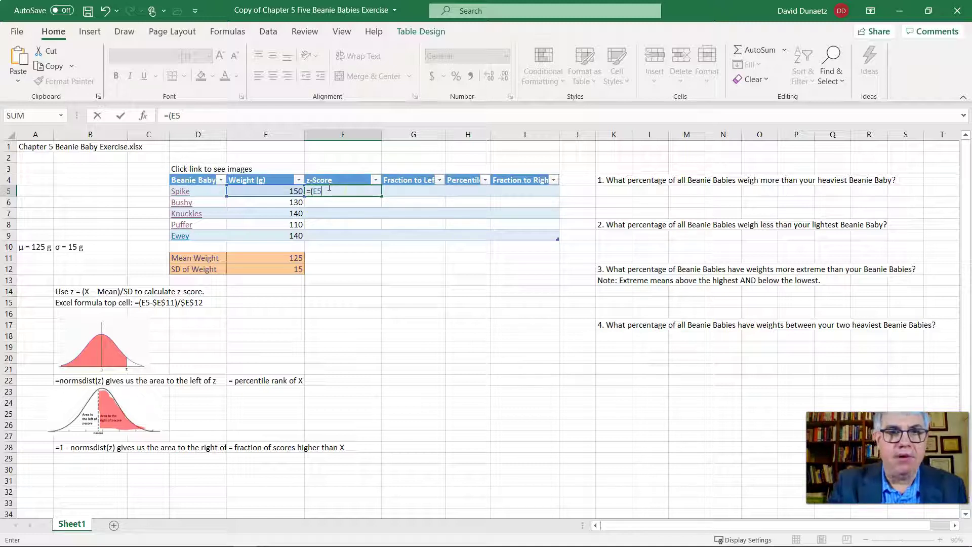
pyautogui.write('-$E')
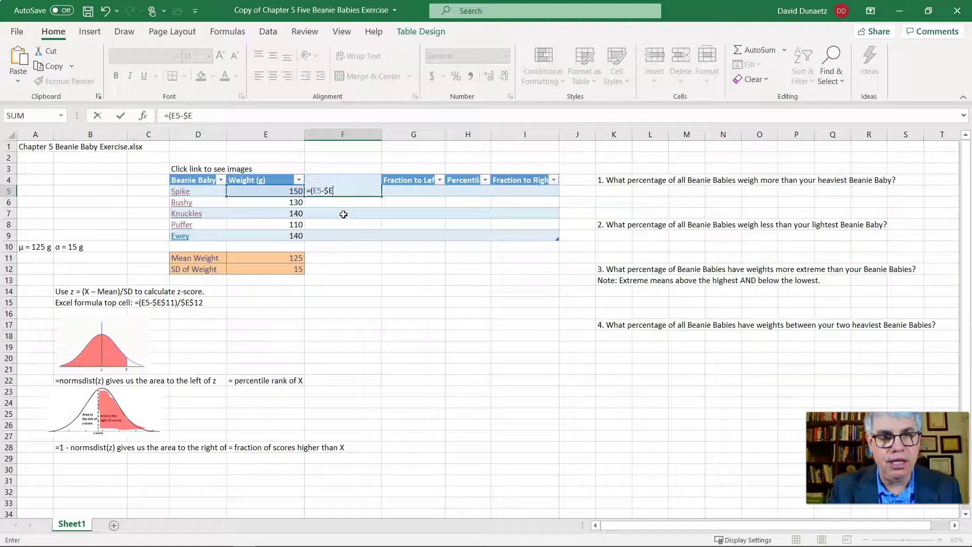
pyautogui.write('$11')
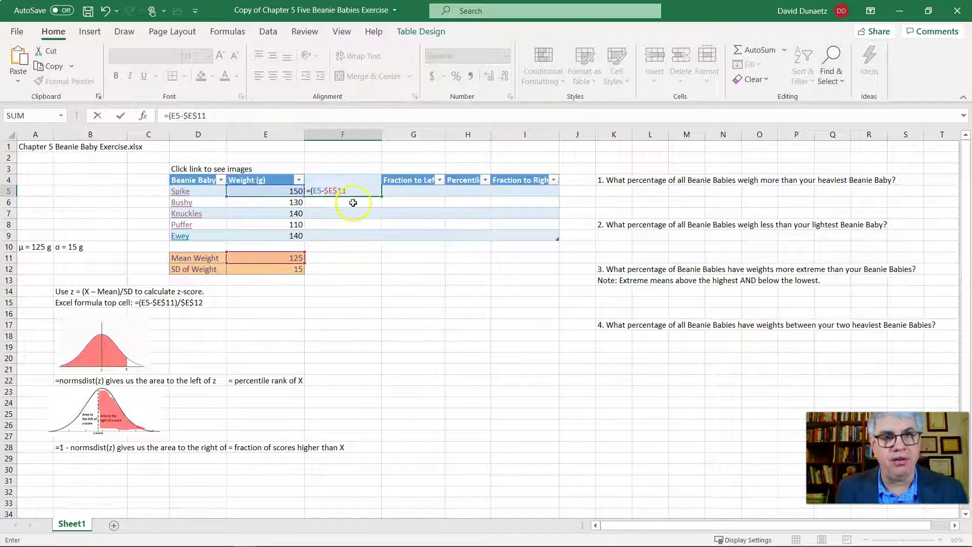
pyautogui.write(')/$E$')
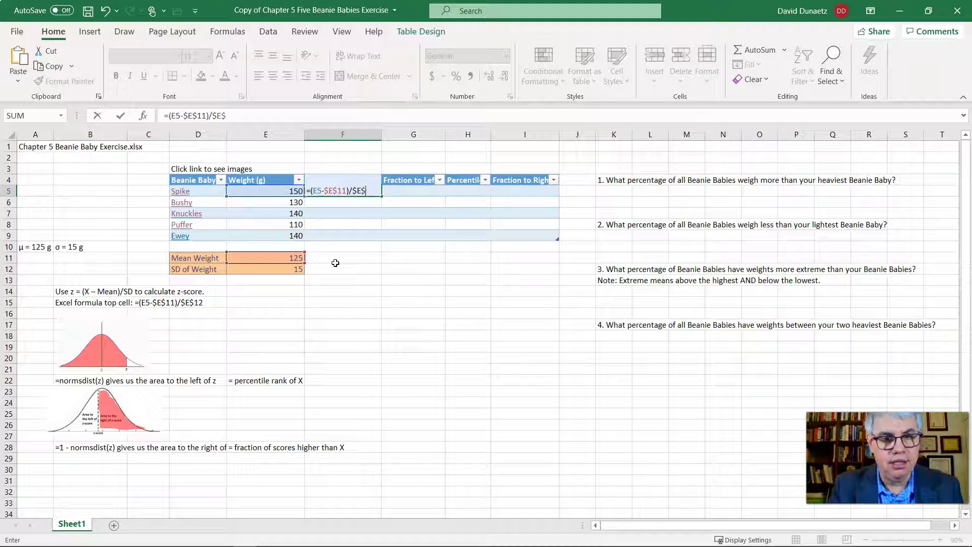
pyautogui.write('12')
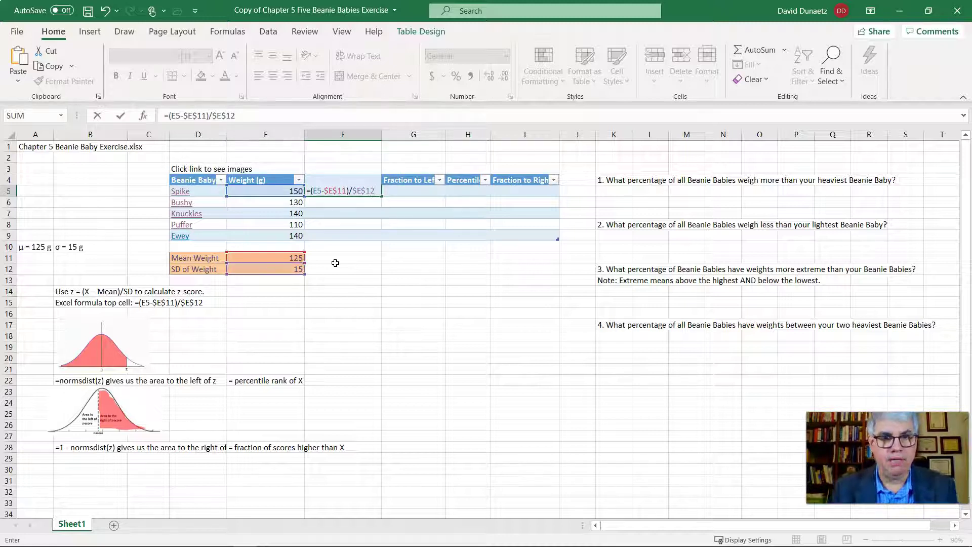
pyautogui.click(320, 264)
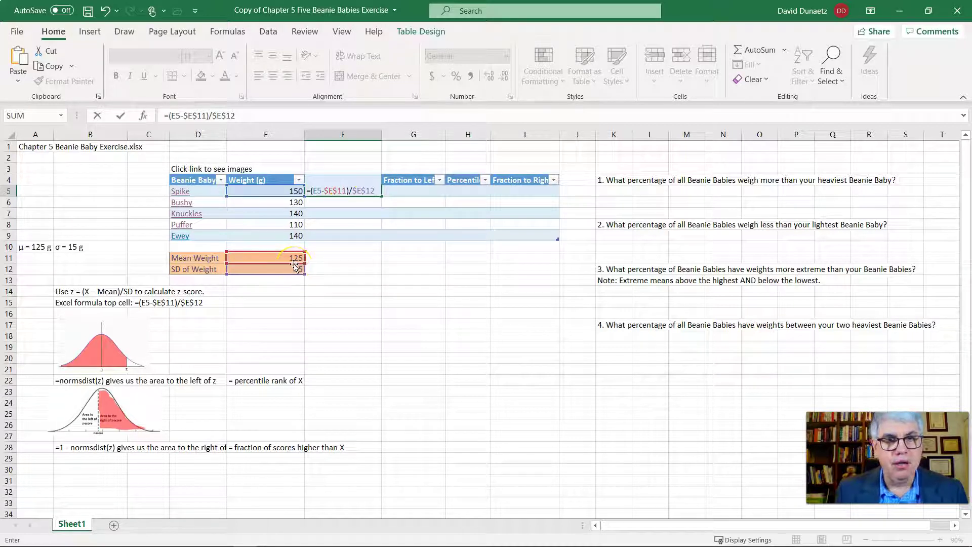
pyautogui.press('Return')
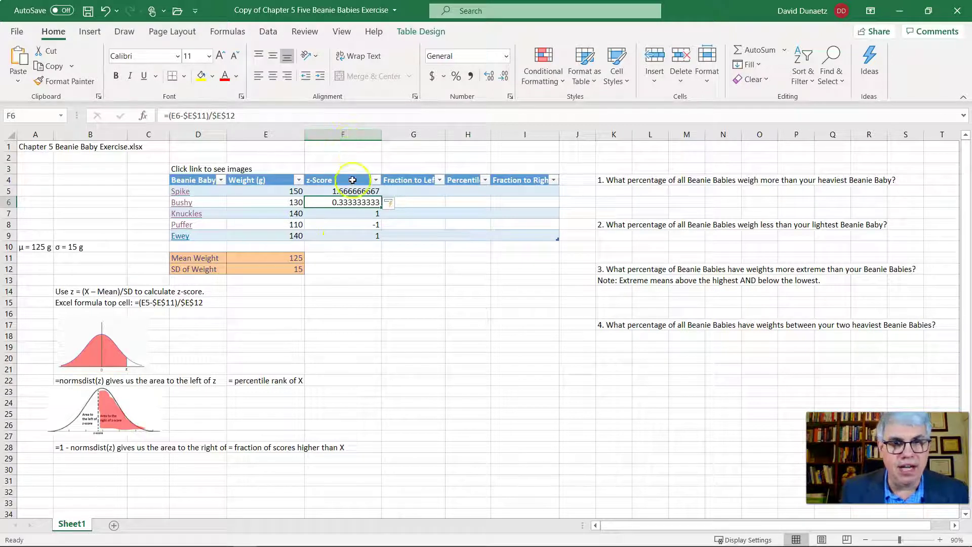
# - Format the whole z-Score column F with the Number format
pyautogui.click(347, 132)
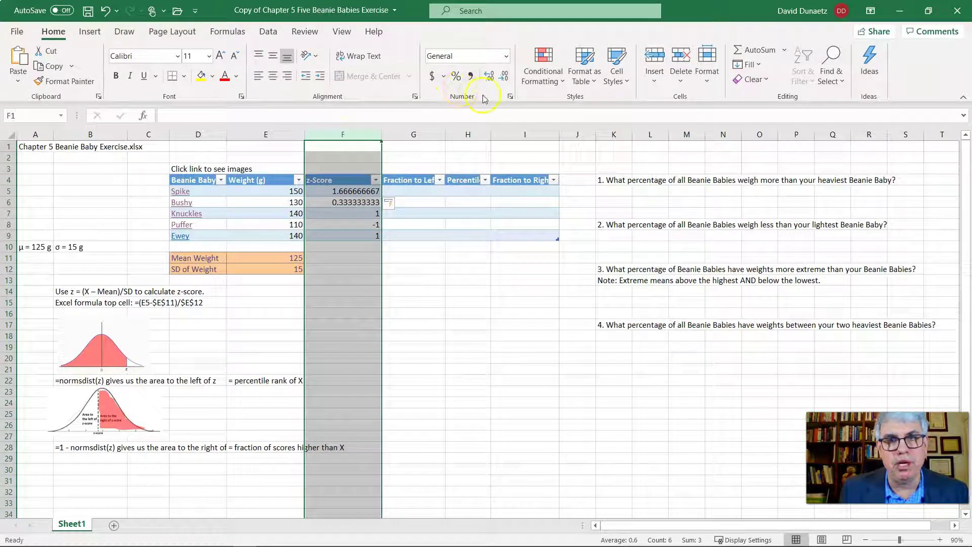
pyautogui.click(506, 56)
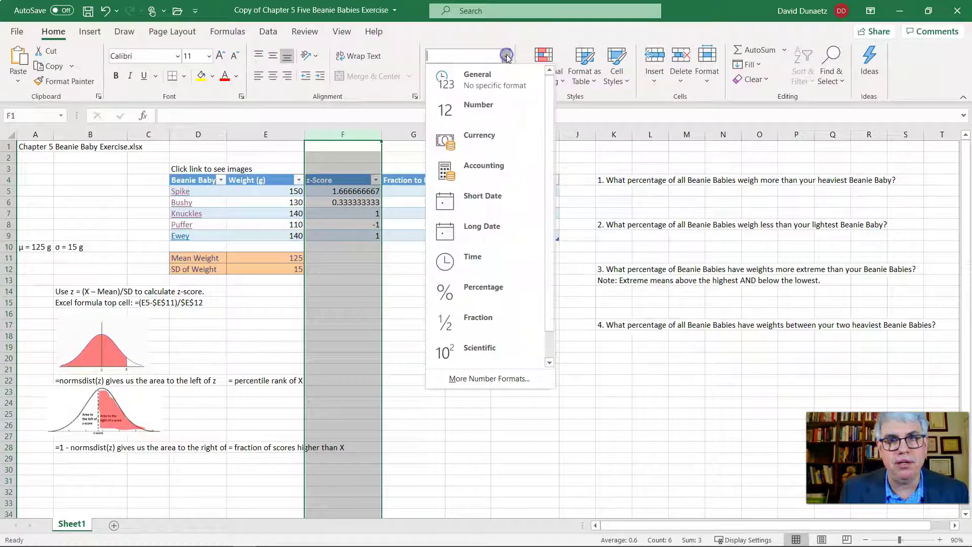
pyautogui.click(476, 107)
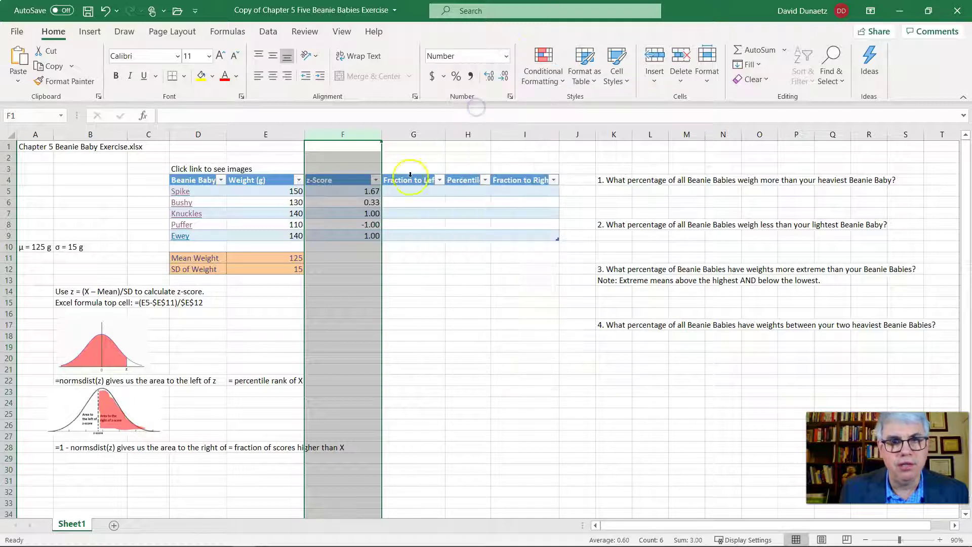
pyautogui.click(362, 245)
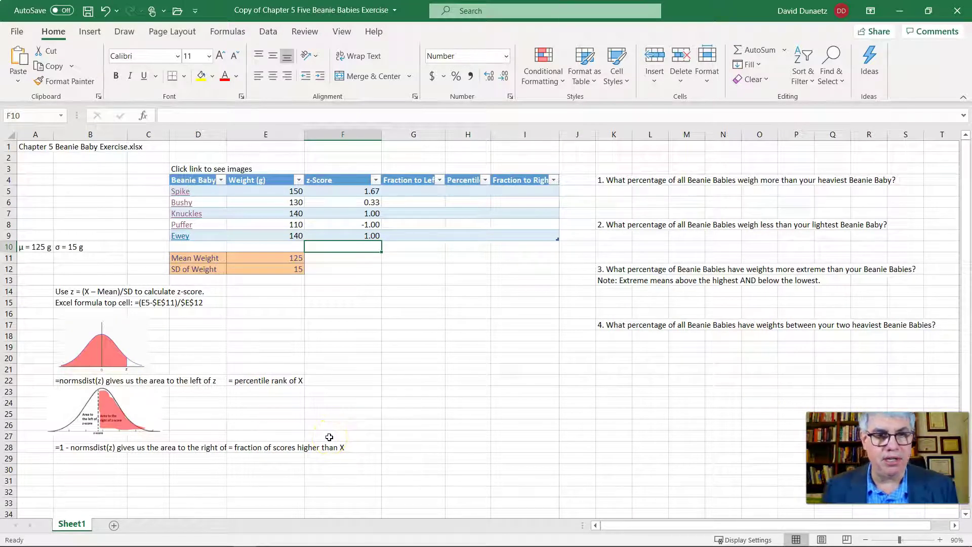
# - Fill the Fraction to Left column, starting in G5, with the formula =normsdist(f5)
pyautogui.click(408, 192)
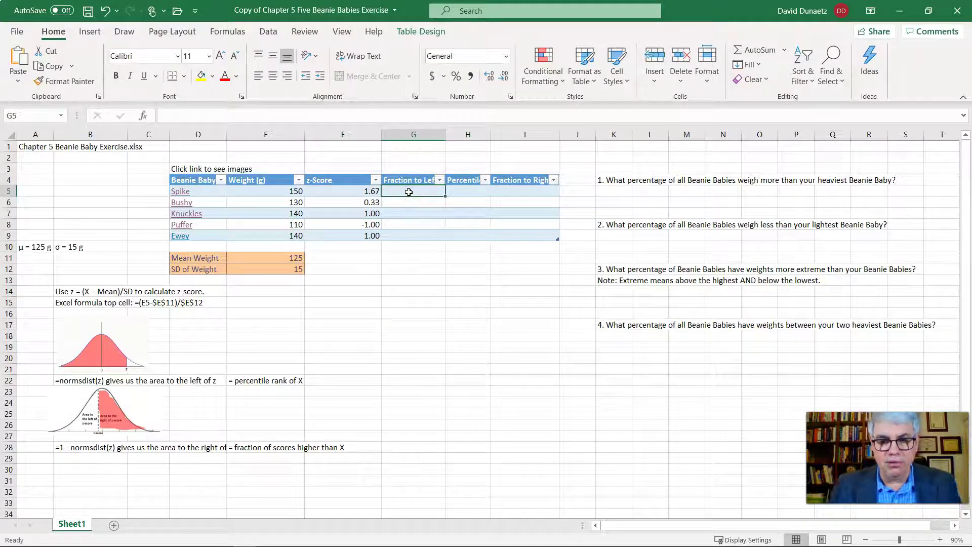
pyautogui.write('=normsdist')
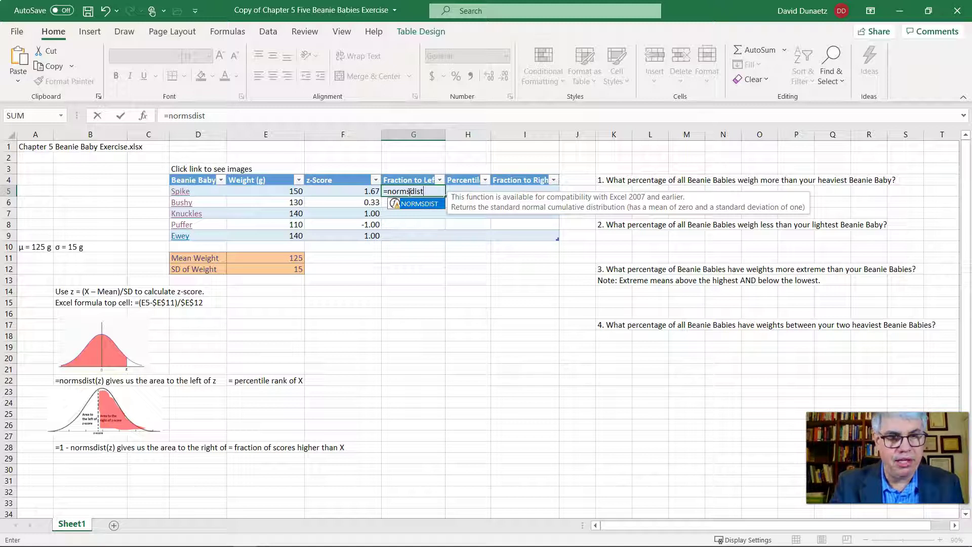
pyautogui.write('(')
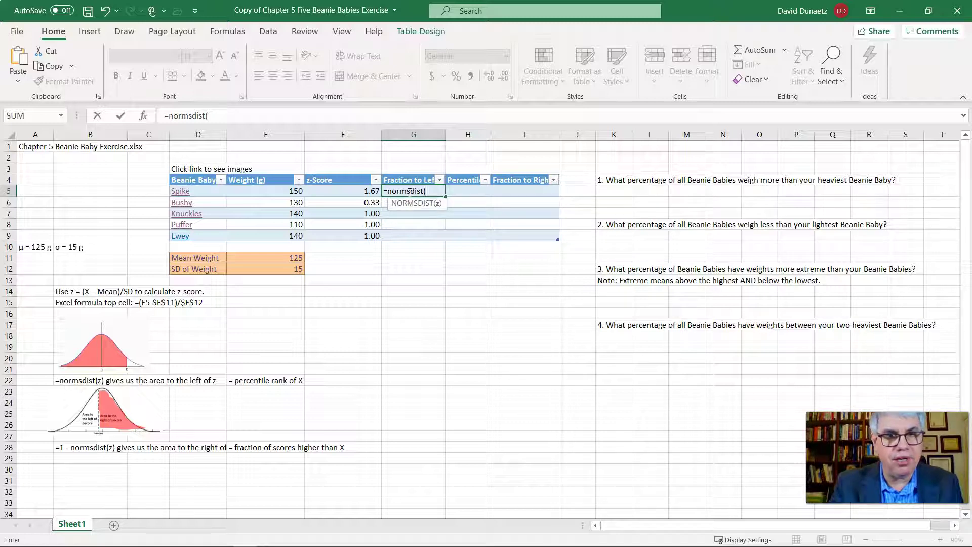
pyautogui.write('f5')
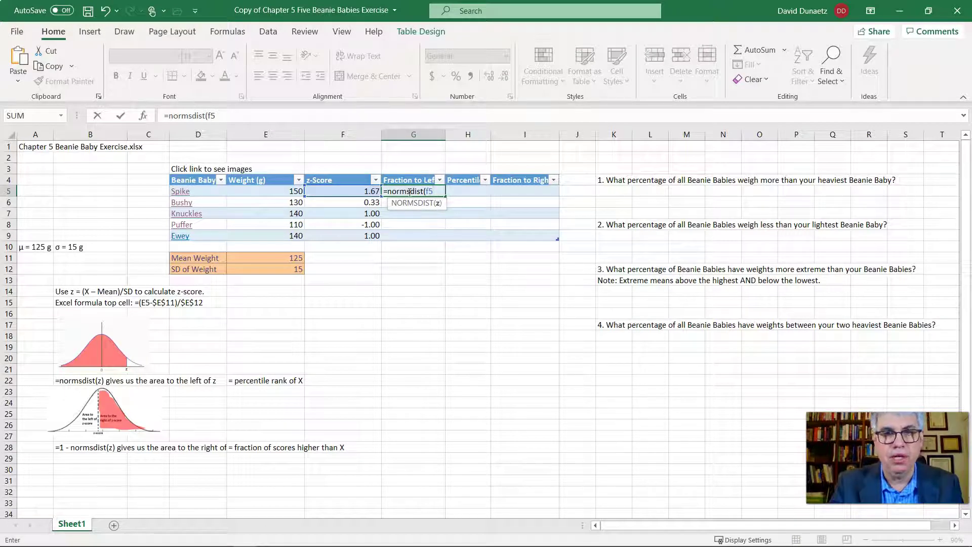
pyautogui.write(')')
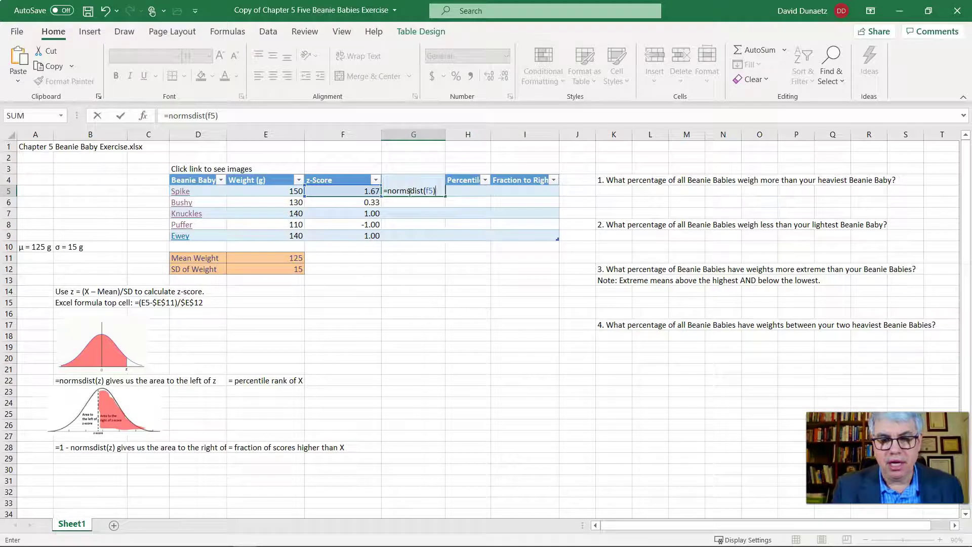
pyautogui.press('Return')
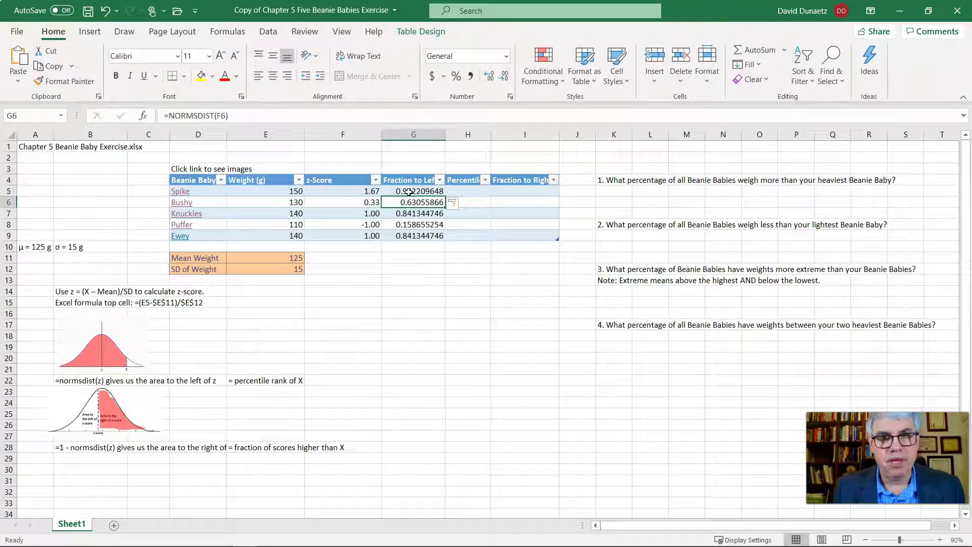
# - Format the whole Fraction to Left column G with the Number format
pyautogui.rightClick(405, 134)
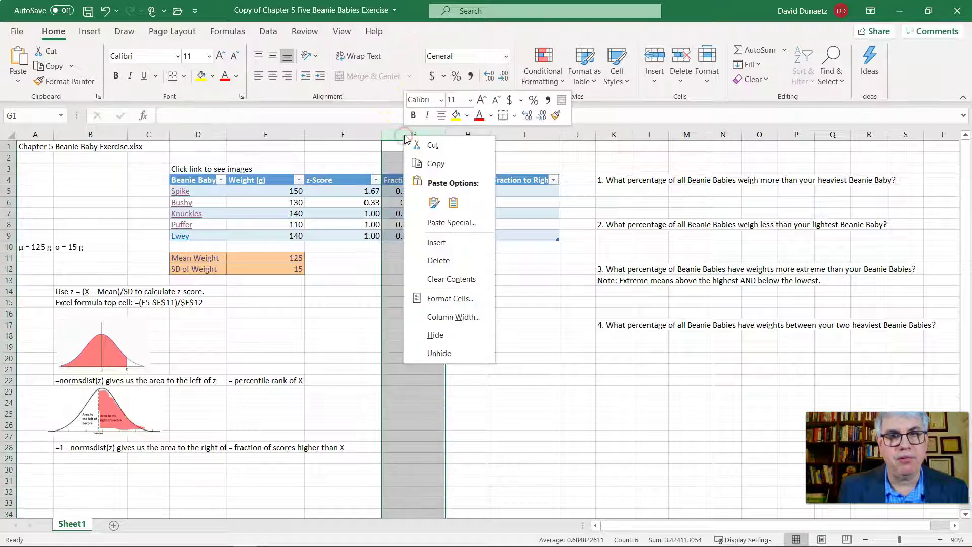
pyautogui.click(509, 57)
pyautogui.click(494, 106)
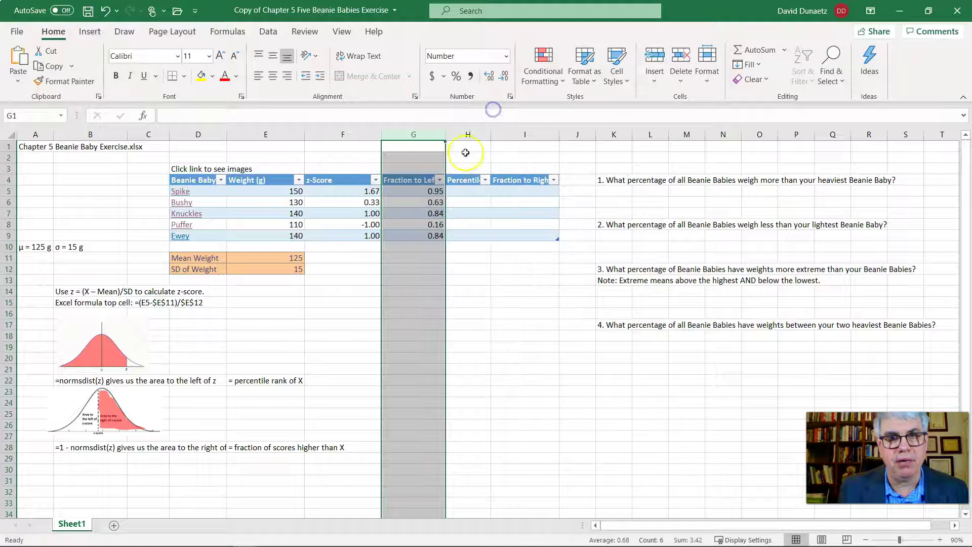
pyautogui.click(424, 202)
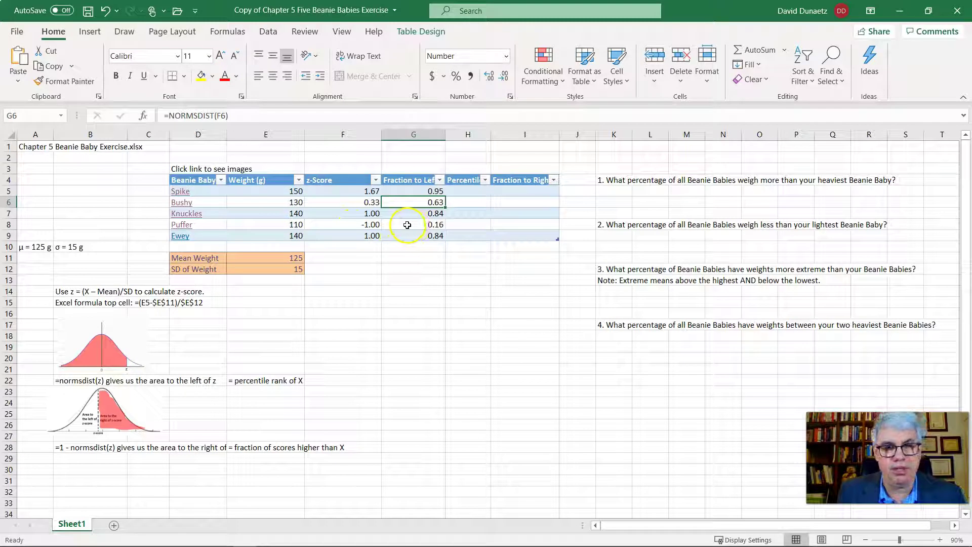
# - Fill the Percentile column, starting in H5, with the formula =g5 referencing the fraction to the left
pyautogui.click(471, 192)
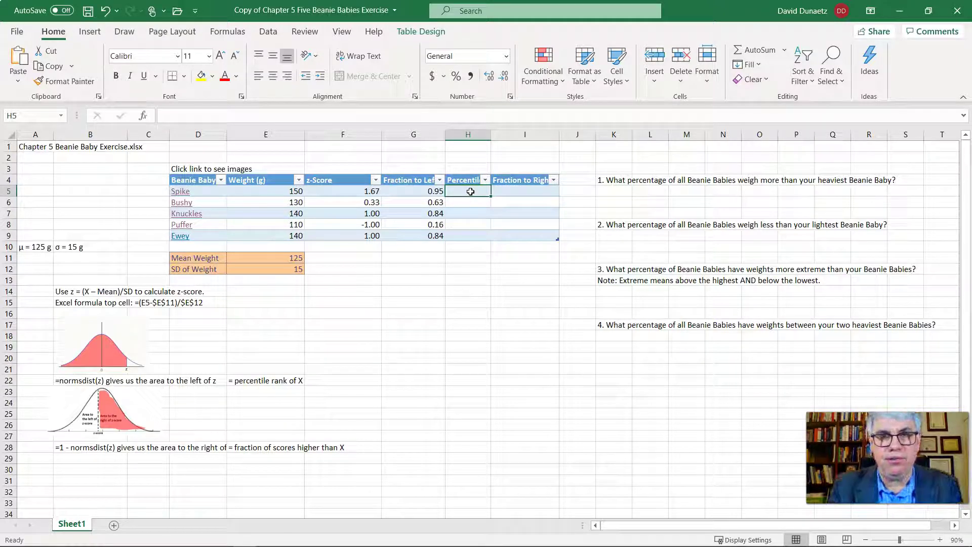
pyautogui.write('=')
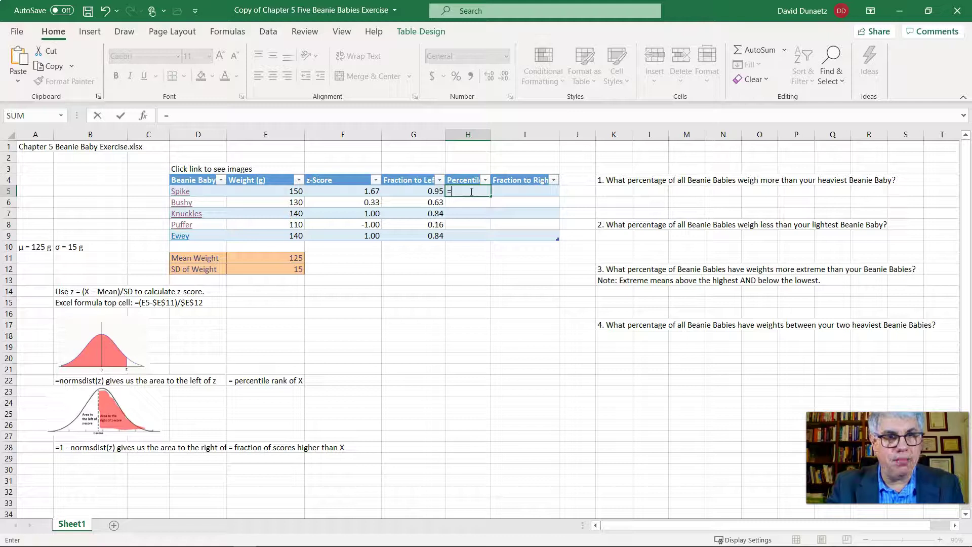
pyautogui.write('g5')
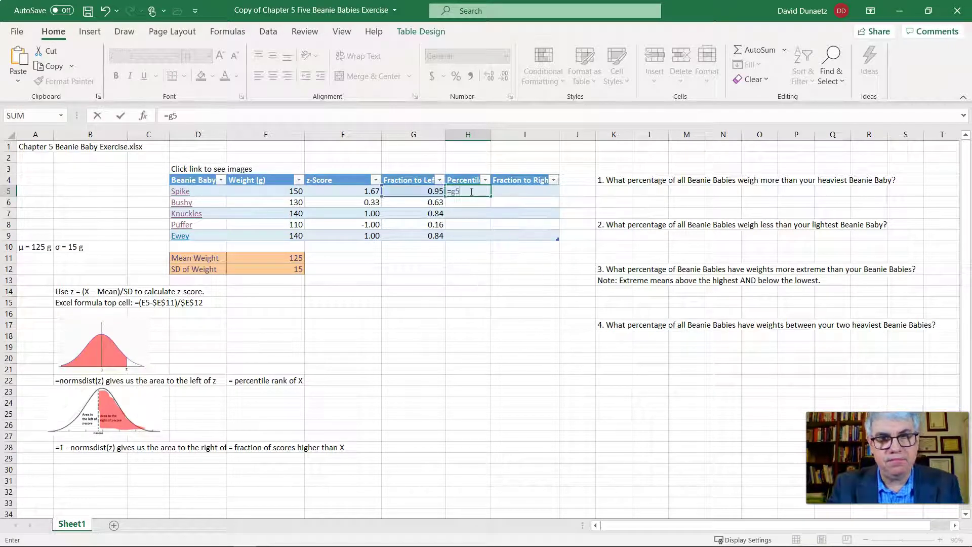
pyautogui.press('Return')
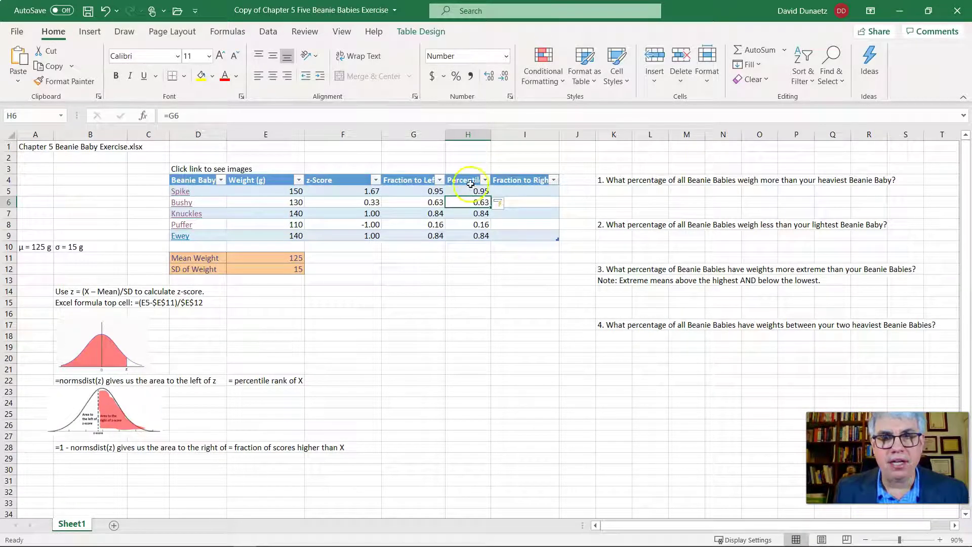
# - Format the whole Percentile column H as Percentage
pyautogui.click(472, 135)
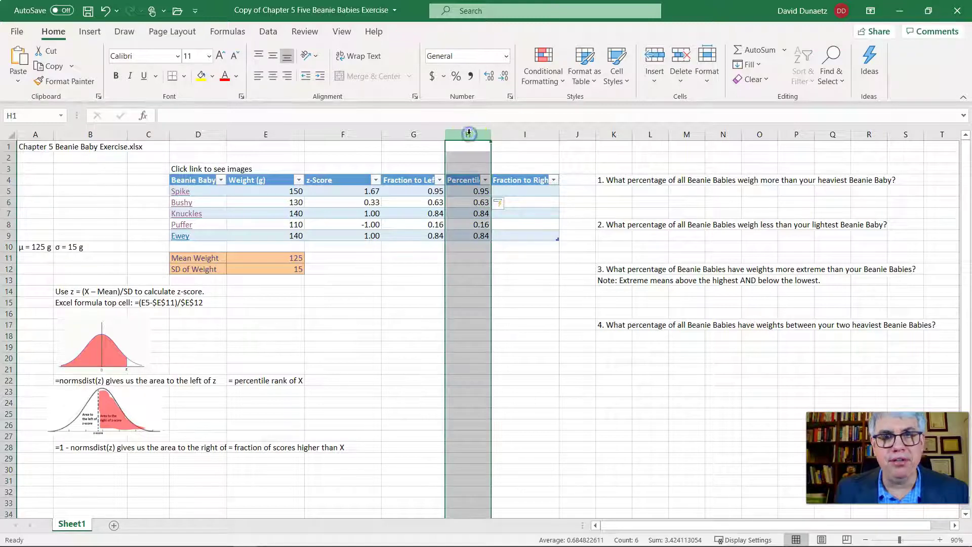
pyautogui.click(457, 83)
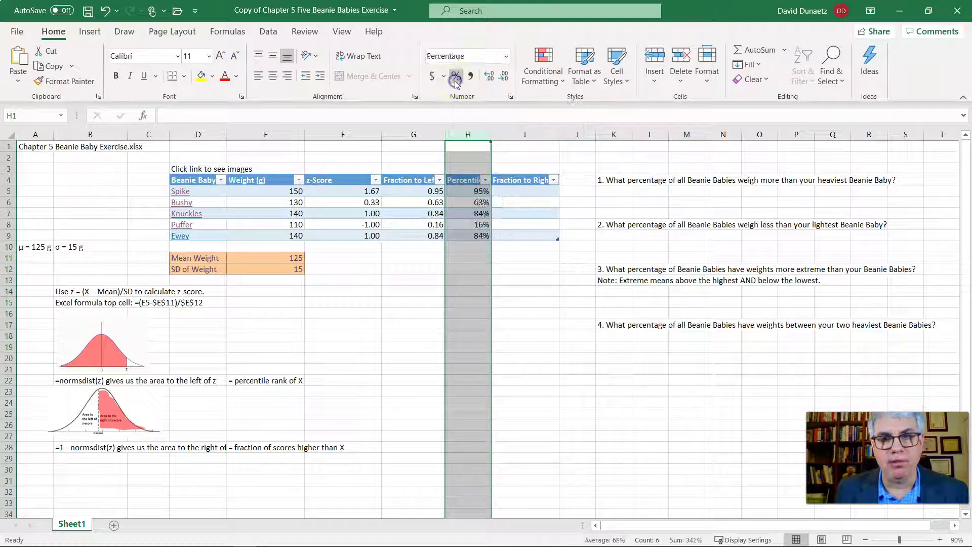
pyautogui.click(479, 204)
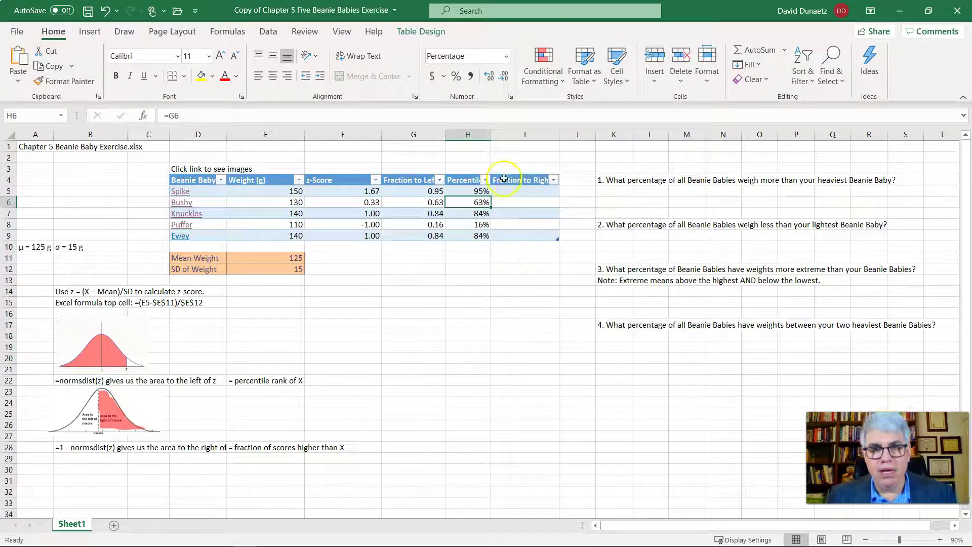
# - Fill the Fraction to Right column, starting in I5, with the formula =1-g5
pyautogui.click(512, 193)
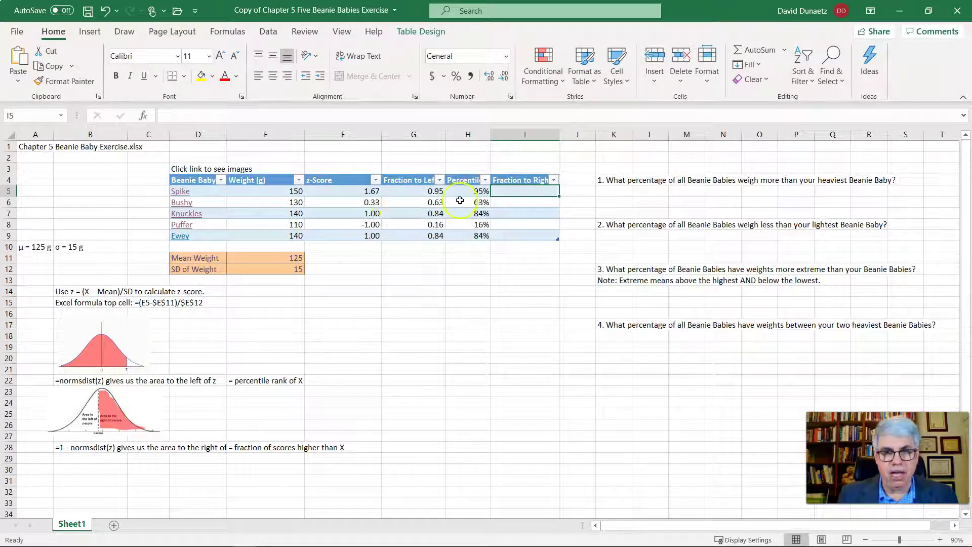
pyautogui.write('=')
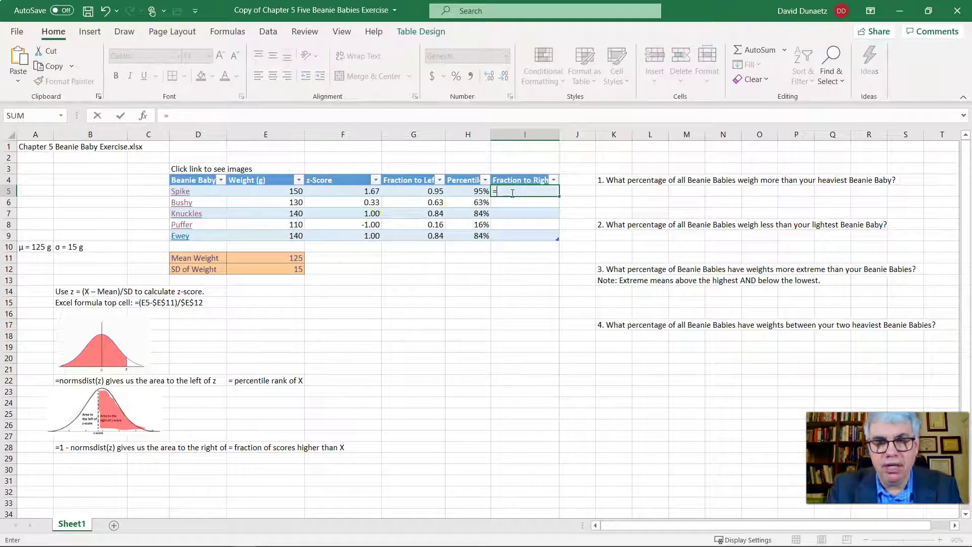
pyautogui.write('1')
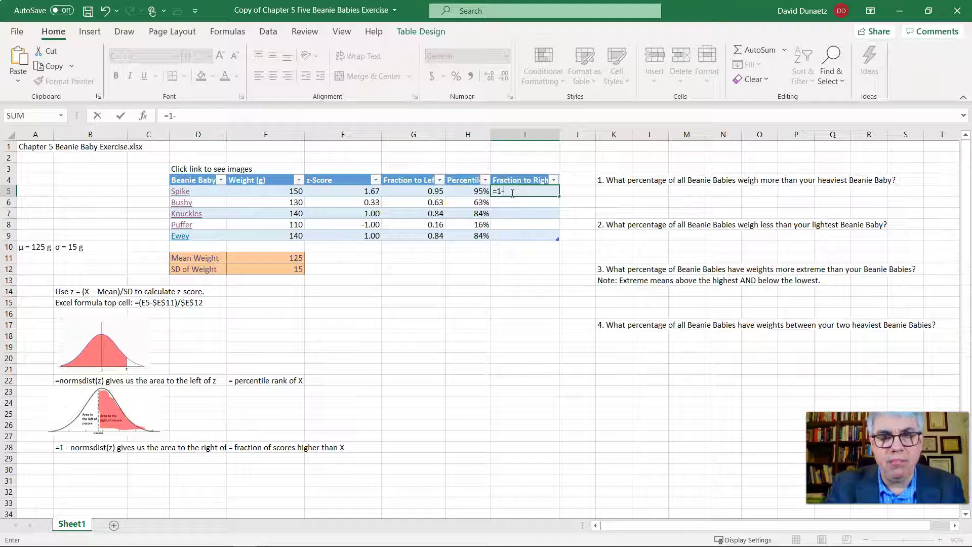
pyautogui.write('-g5')
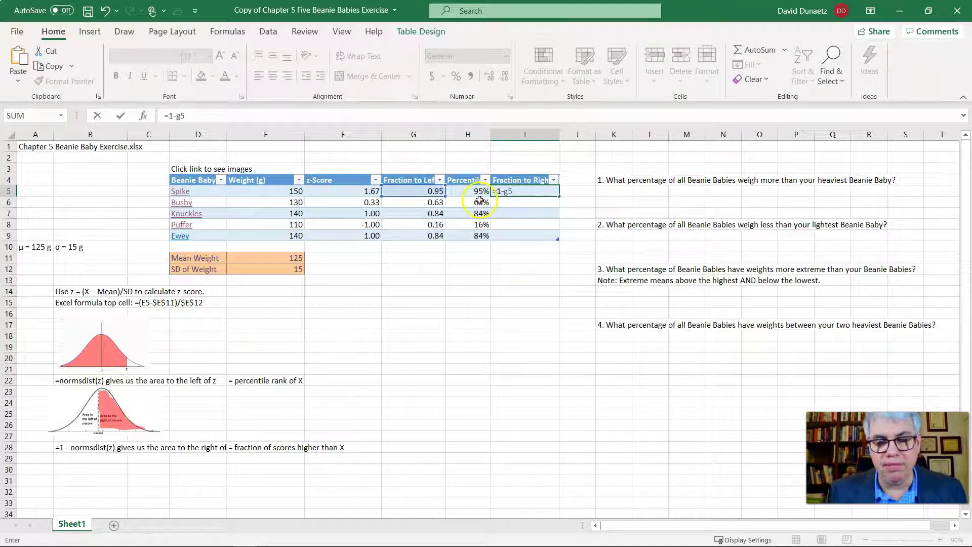
pyautogui.press('Return')
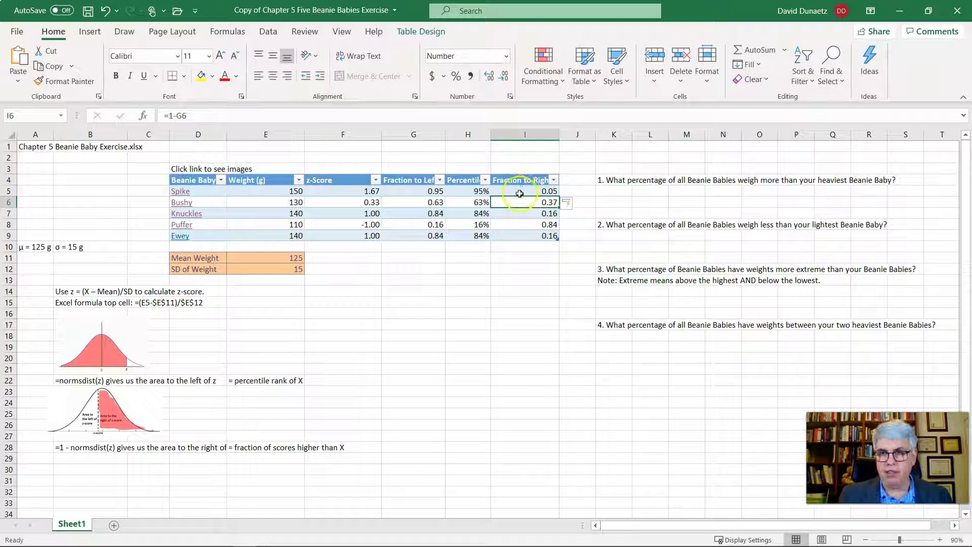
# - Answer question 1 in K6 with "5% of all Beanie Babies weigh more than Spike."
pyautogui.click(612, 201)
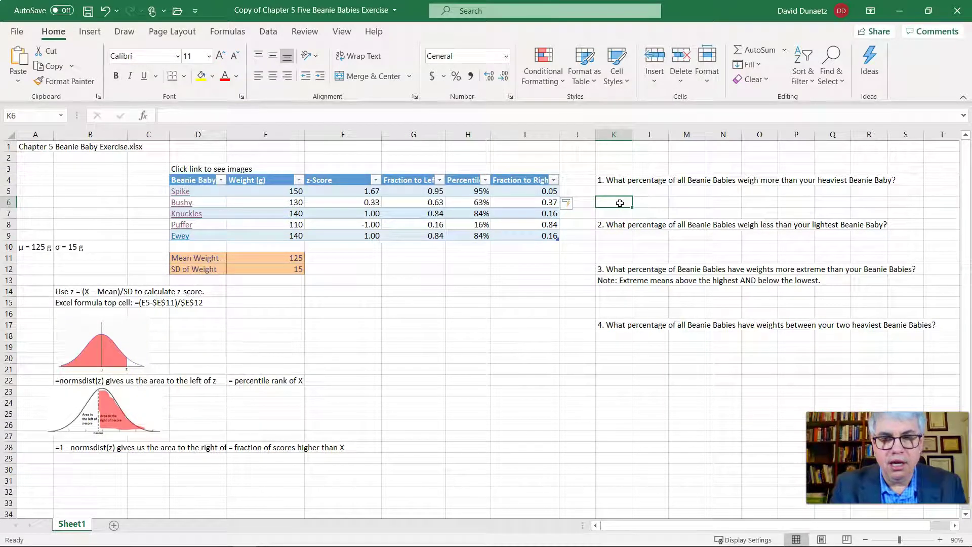
pyautogui.write('%% of all bean')
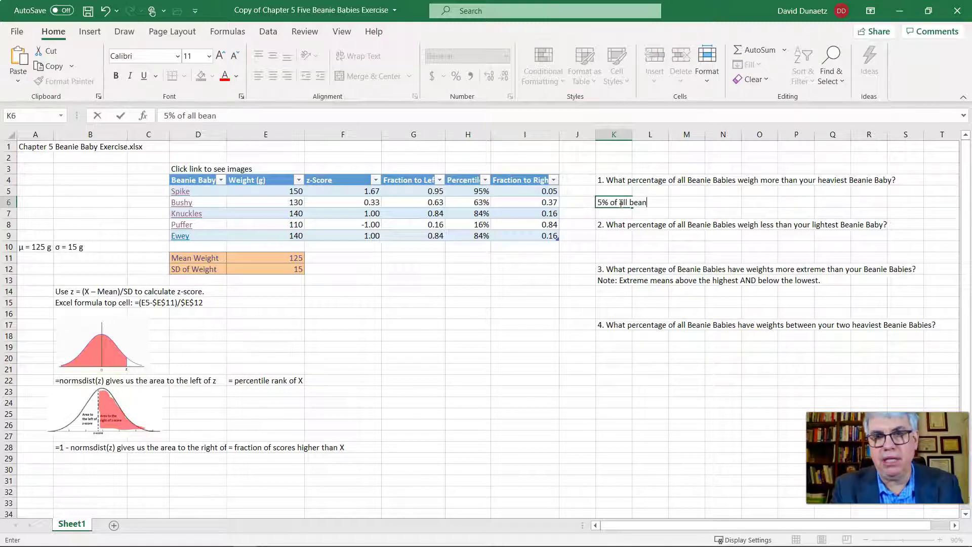
pyautogui.press('BackSpace')
pyautogui.press('BackSpace')
pyautogui.write('B')
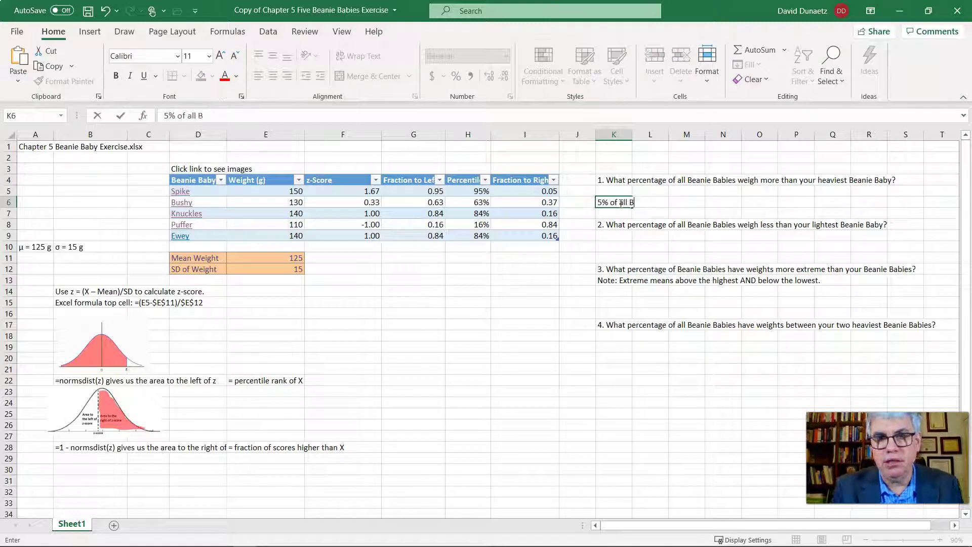
pyautogui.write('eanie Bab')
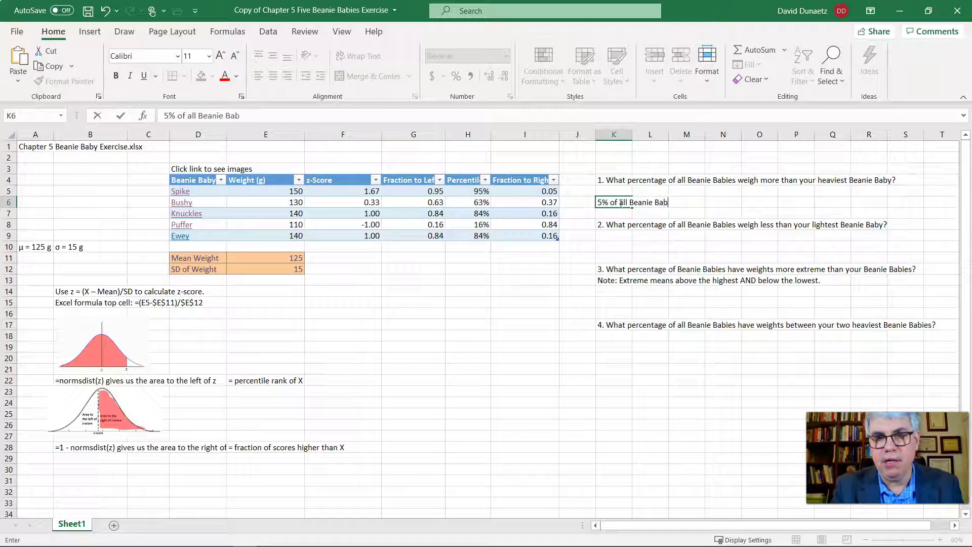
pyautogui.write('ies weigh')
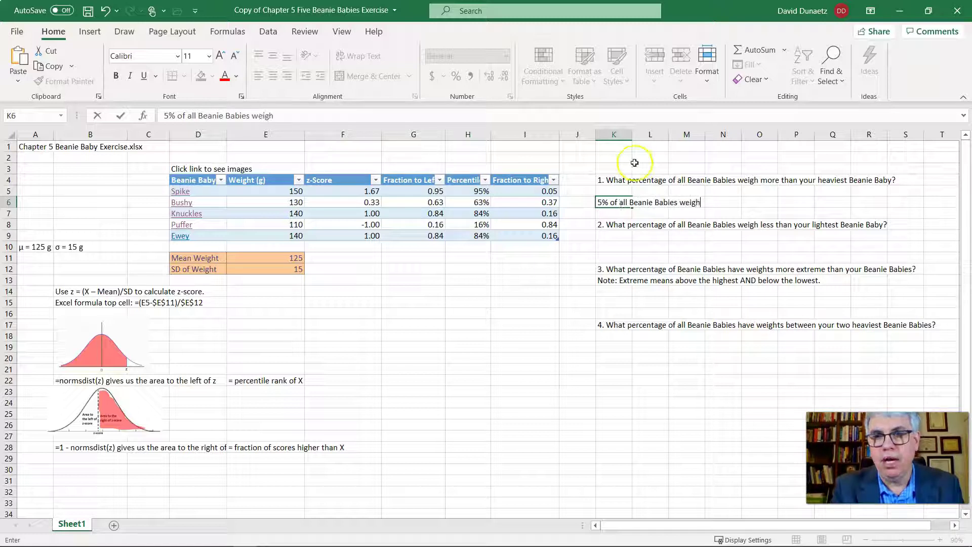
pyautogui.write(' more than')
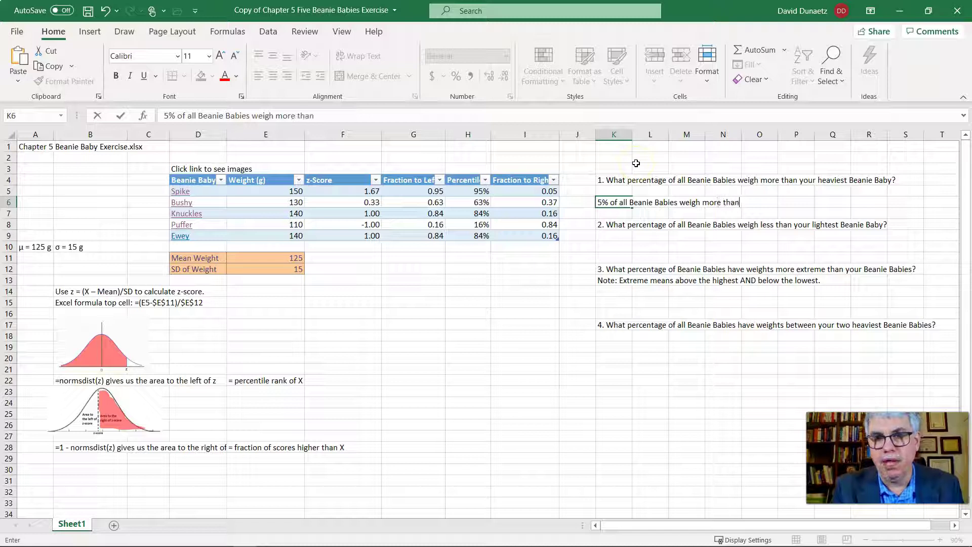
pyautogui.write(' Spike.')
pyautogui.press('Return')
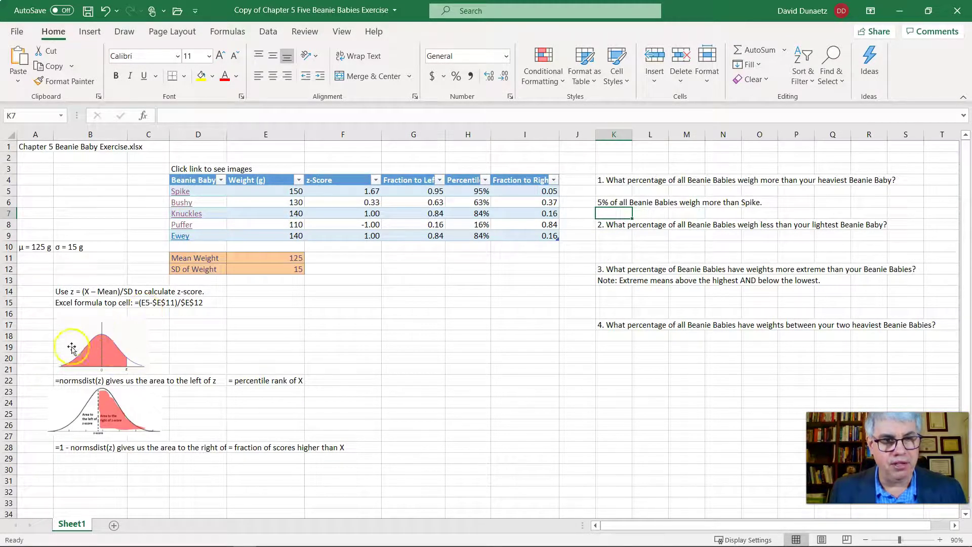
# - Answer question 2 in K10 with "16% of all Beanie Babies weigh less than Puffer."
pyautogui.click(428, 226)
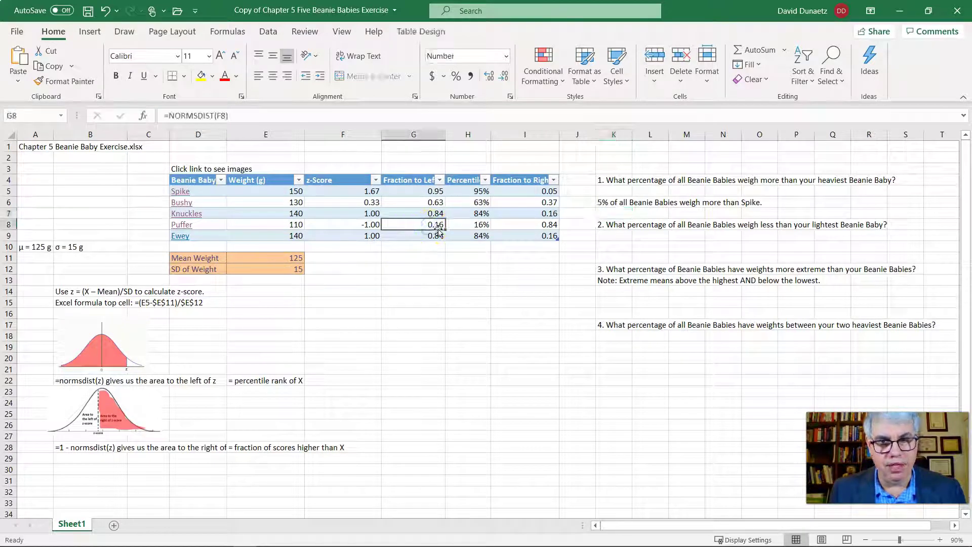
pyautogui.click(611, 247)
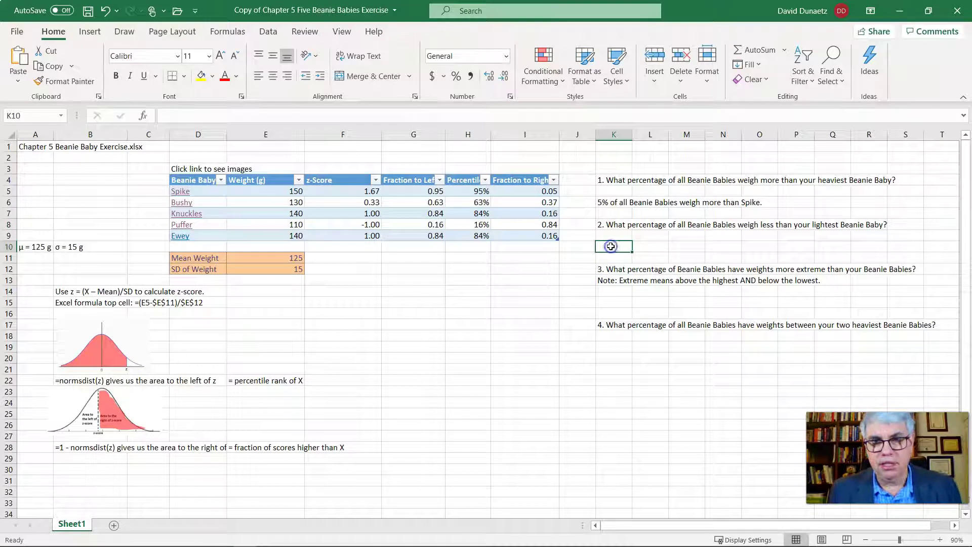
pyautogui.write('16% of all Beani')
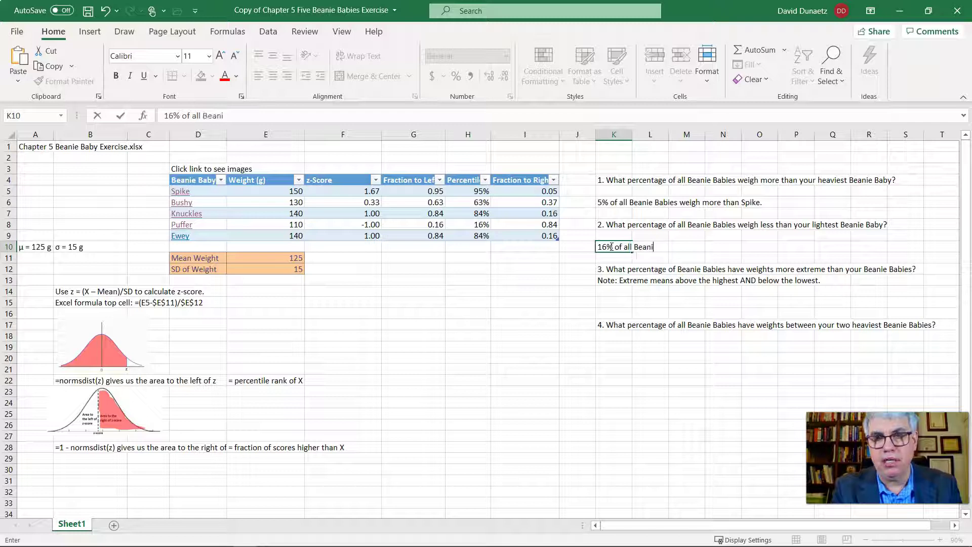
pyautogui.write('e Babie')
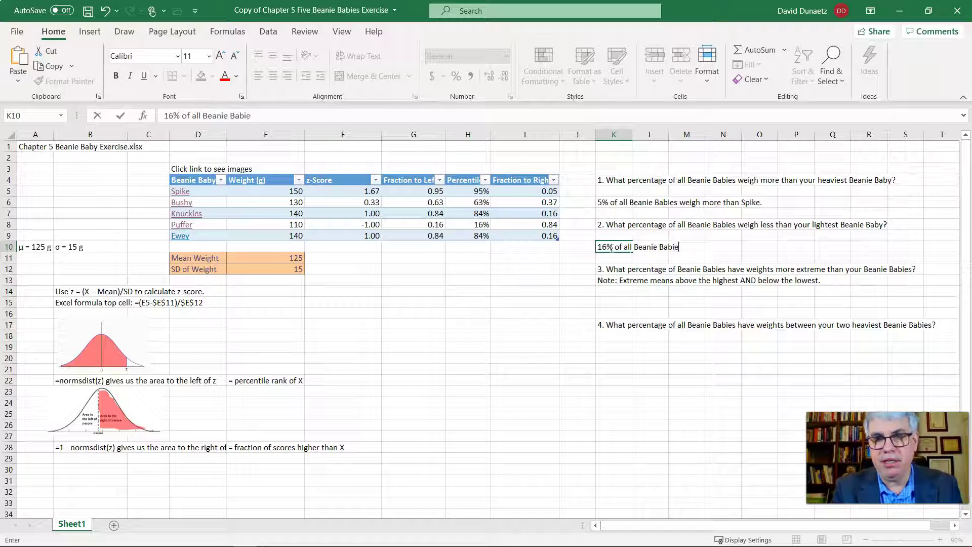
pyautogui.write('s weigh less than Puffer.')
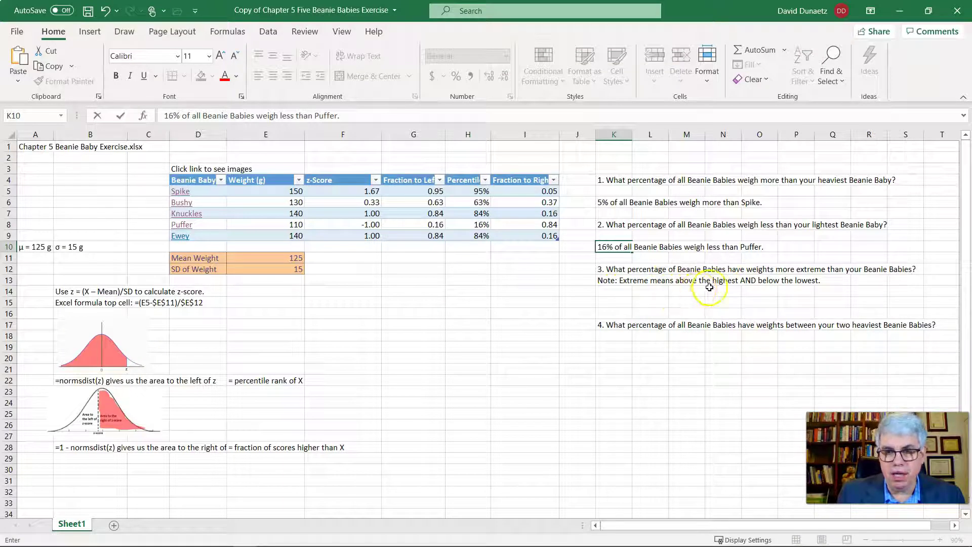
pyautogui.click(603, 292)
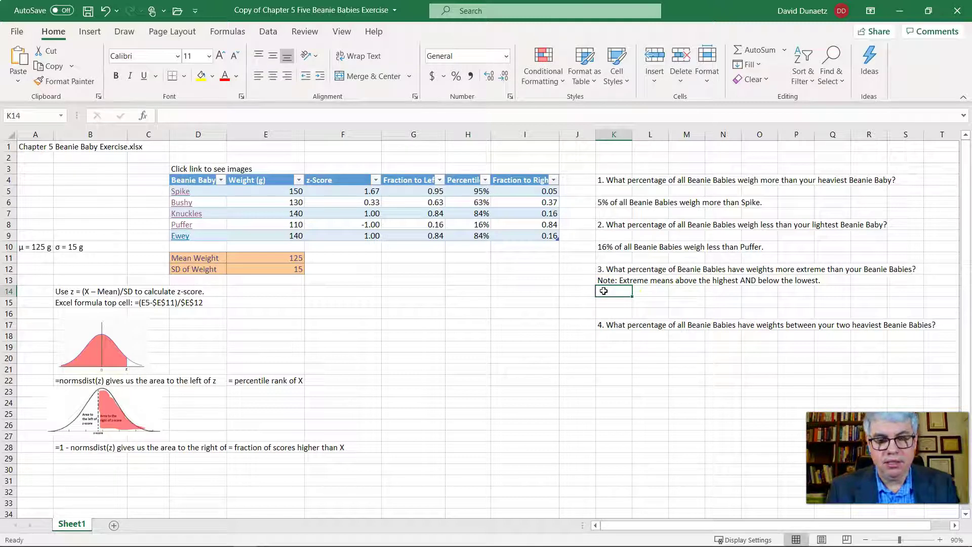
pyautogui.write('A')
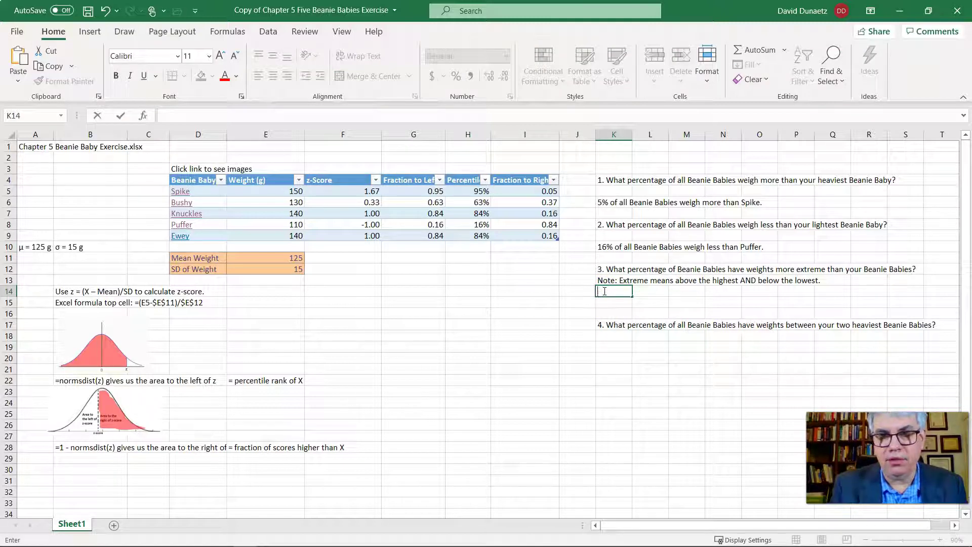
pyautogui.press('Return')
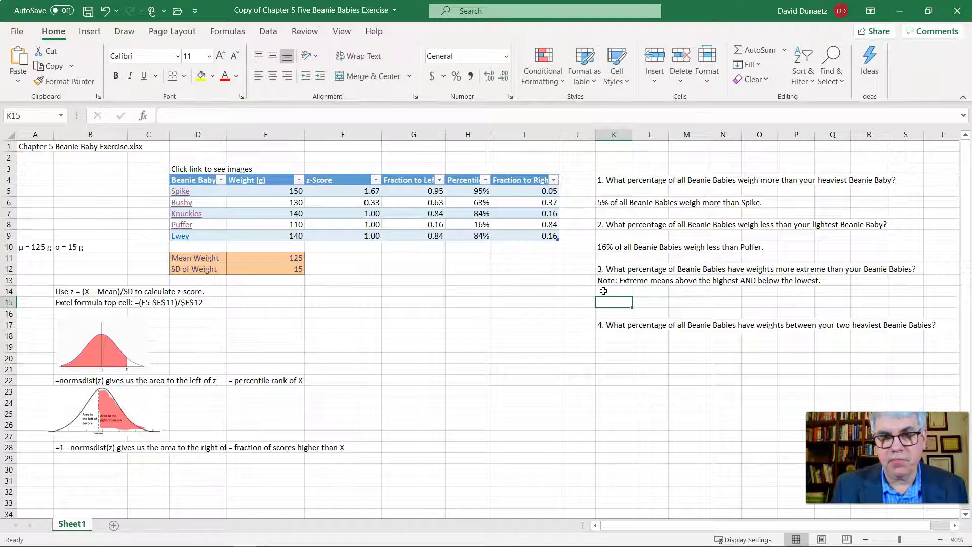
# - Enter the two extreme percentages for question 3 in K14 as "Above highest: 5%, Below lowest is 16%."
pyautogui.click(604, 291)
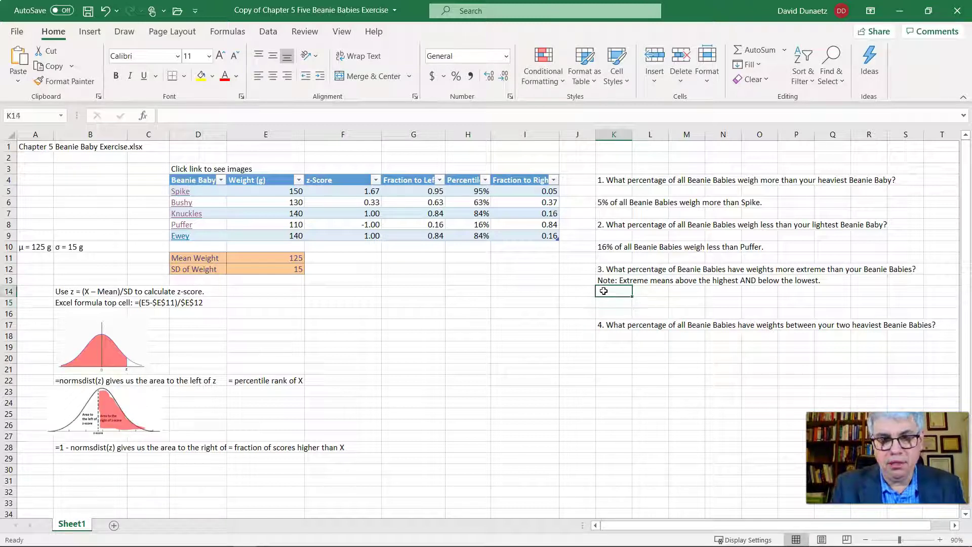
pyautogui.write('Above highest: 5%,')
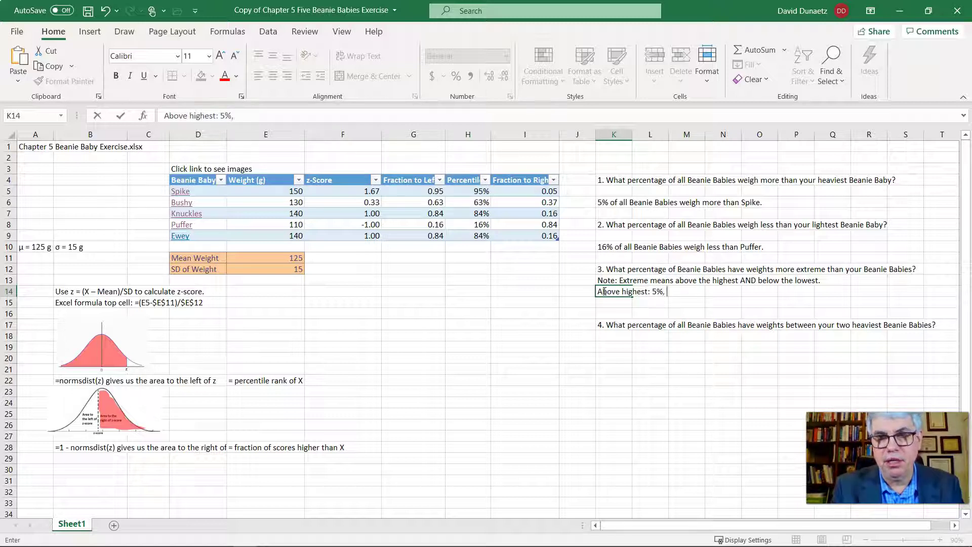
pyautogui.write(' Below lowest is')
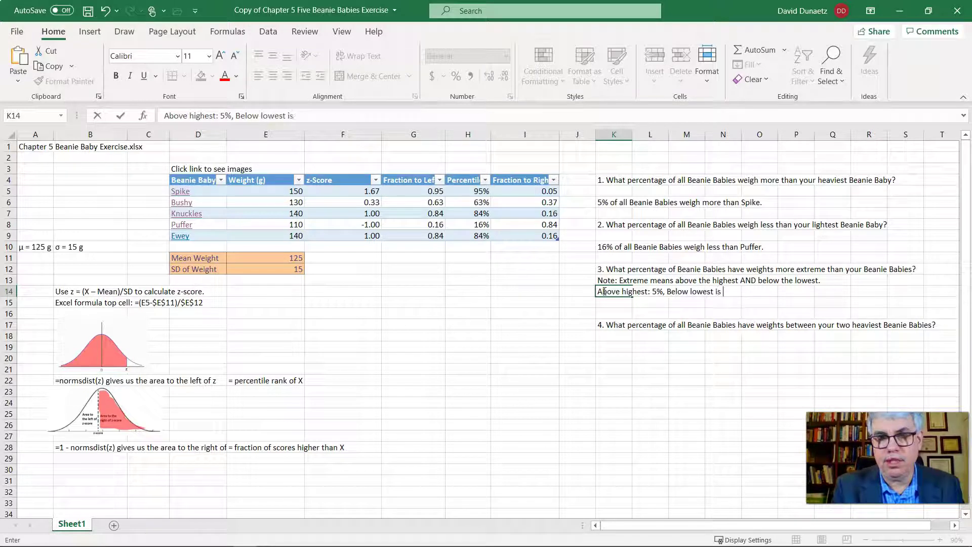
pyautogui.write(' 16%.')
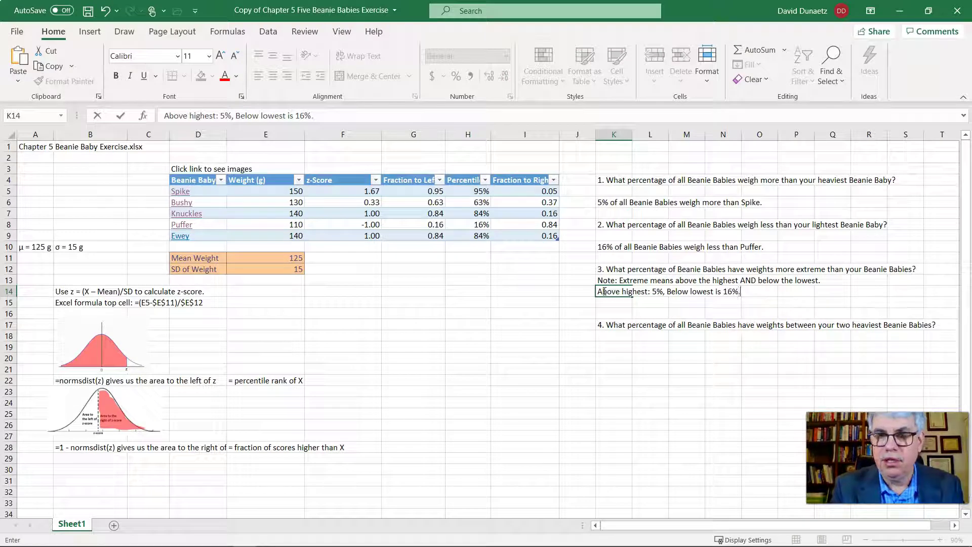
pyautogui.press('Return')
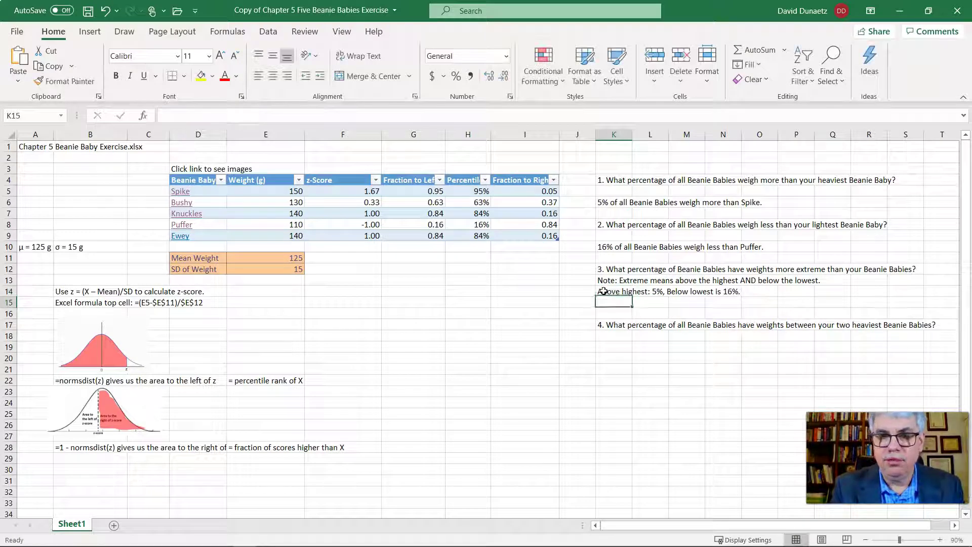
# - Add the sum for question 3 in K15 as "So 16% + 5% =21%."
pyautogui.write('So')
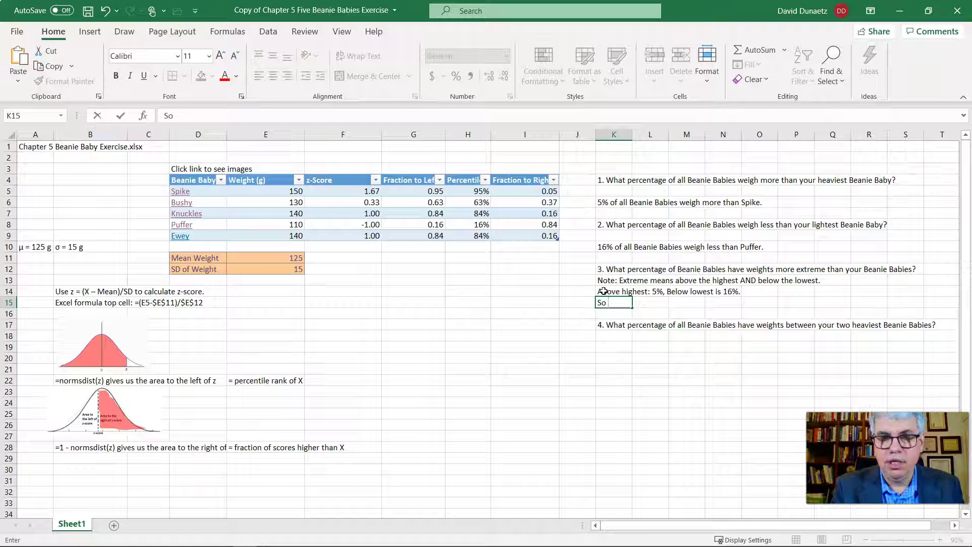
pyautogui.write(' 16%')
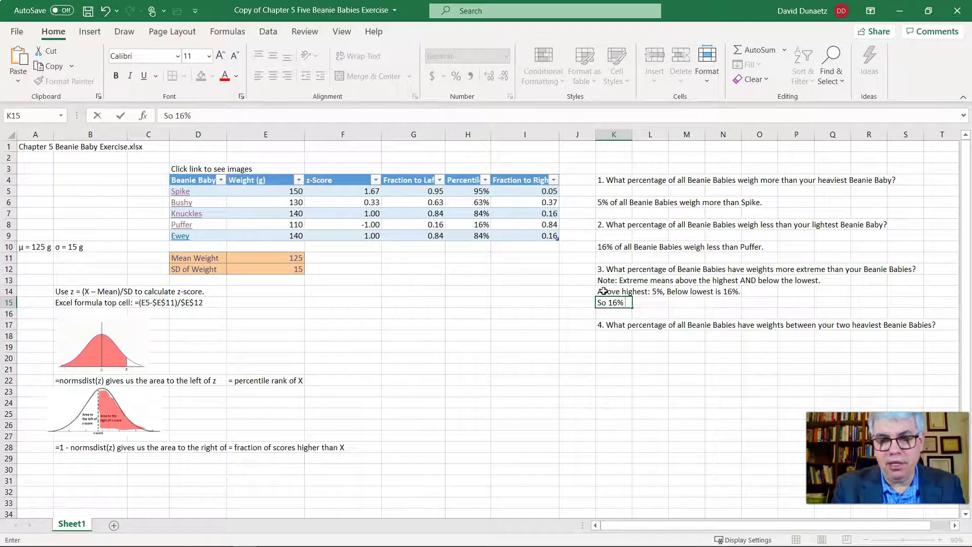
pyautogui.write(' +')
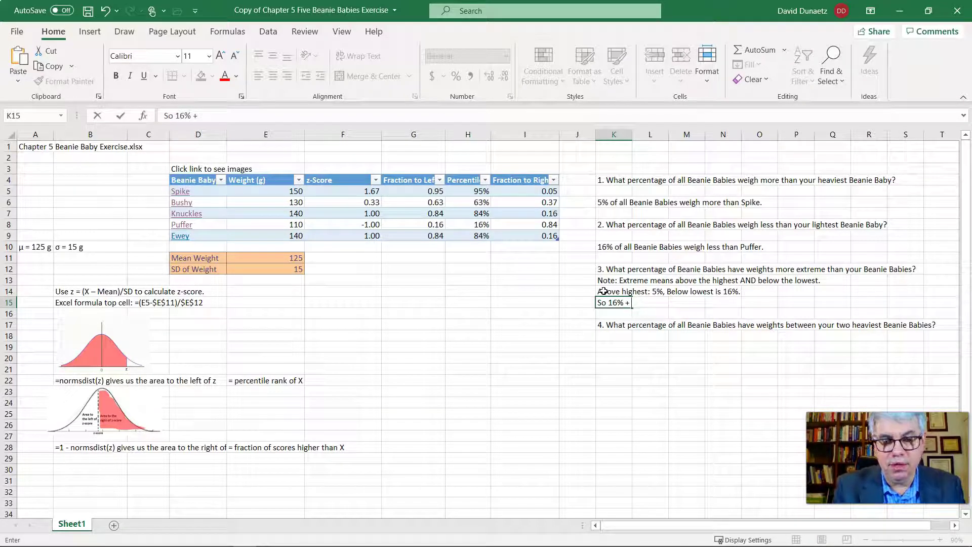
pyautogui.write(' 5% =21%.')
pyautogui.press('Right')
# - State the conclusion for question 3 in N15 as "21% of all Beanie Babies have more extreme weights than ours."
pyautogui.press('Right')
pyautogui.press('Right')
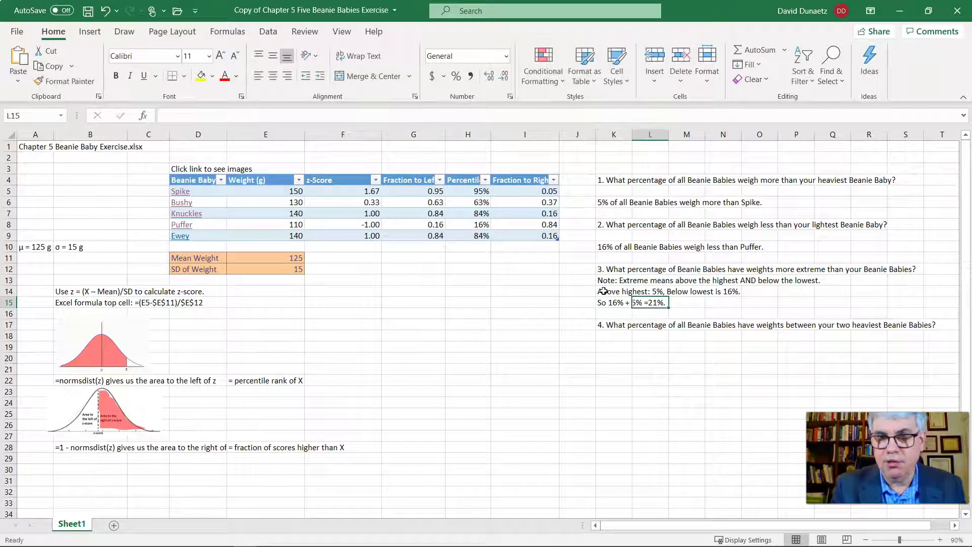
pyautogui.write('2')
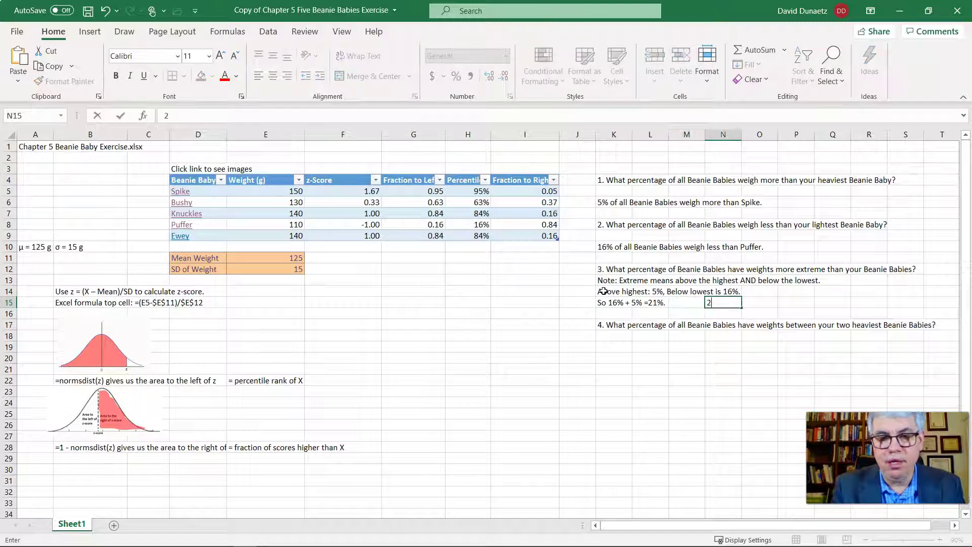
pyautogui.write('1% of all b')
pyautogui.press('BackSpace')
pyautogui.write('Beanie')
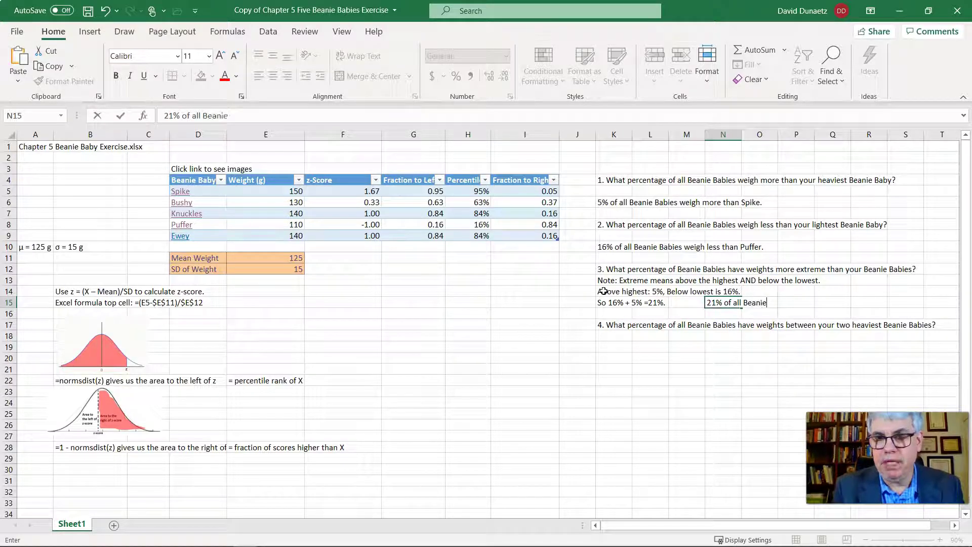
pyautogui.write(' Ba')
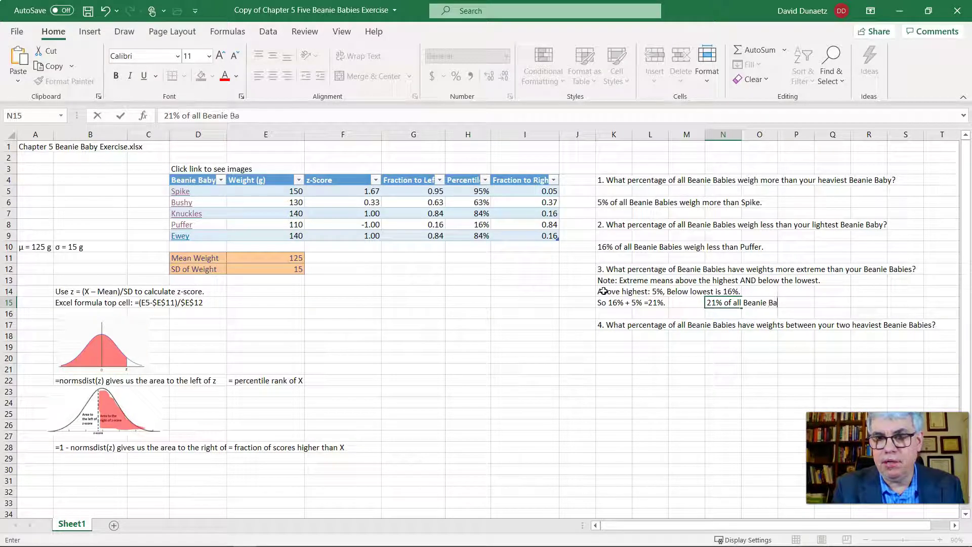
pyautogui.write('bies have m')
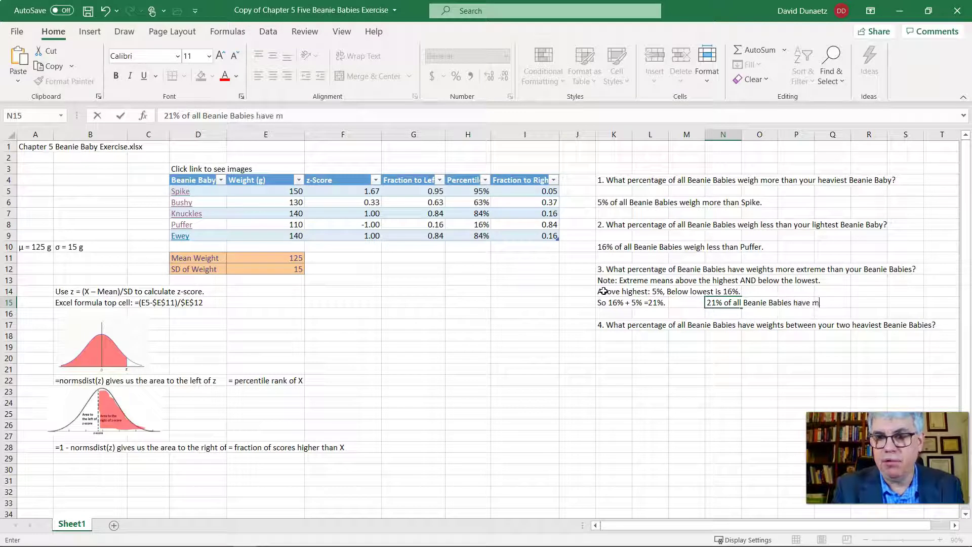
pyautogui.write('ore extreme ')
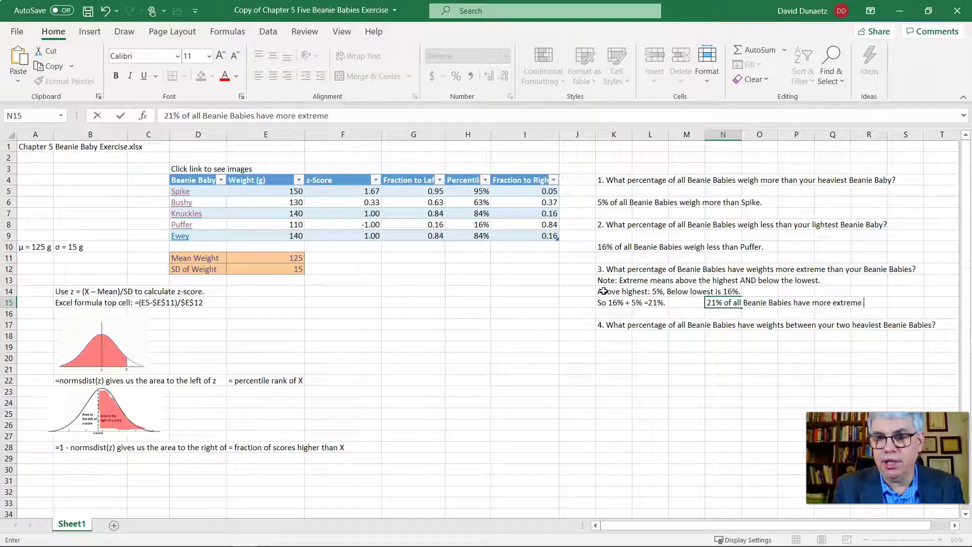
pyautogui.write('weights than ours.')
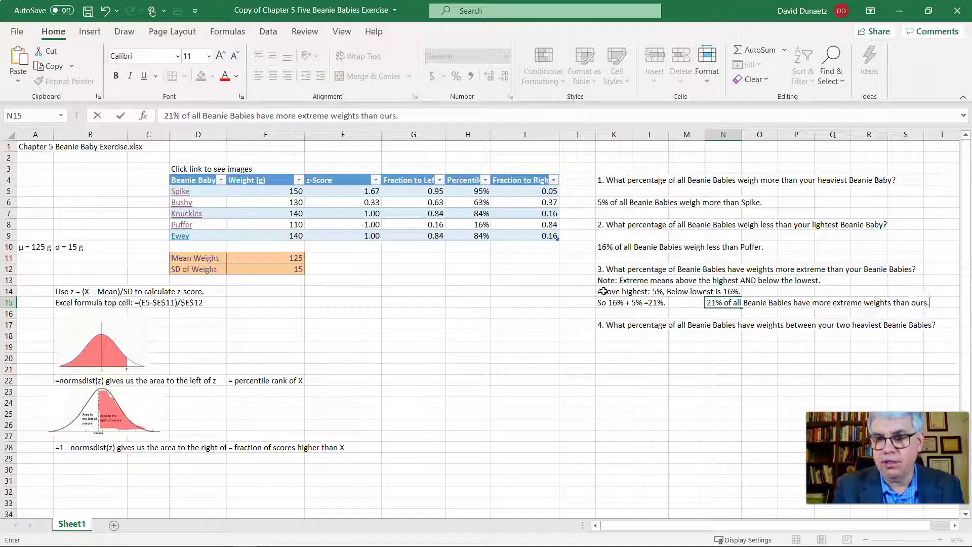
pyautogui.press('Return')
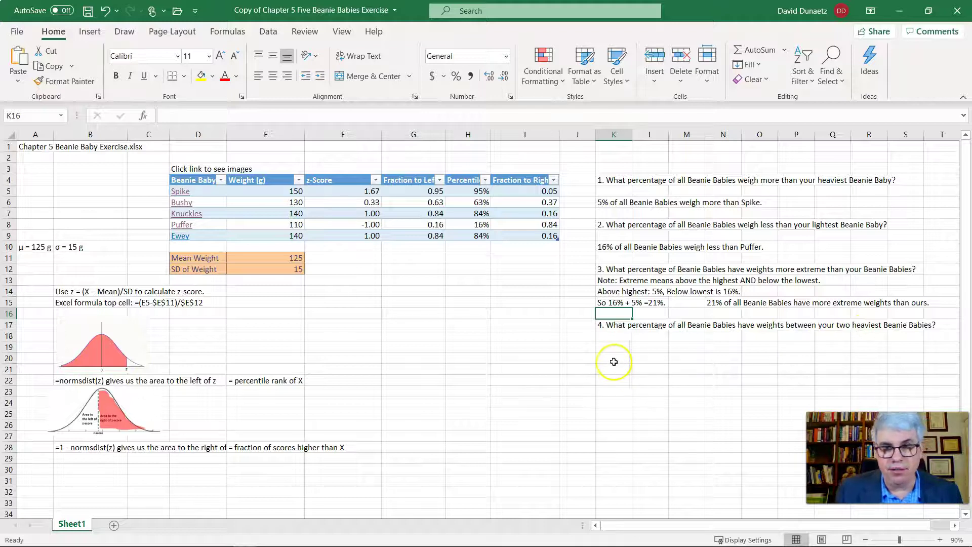
# - Enter the heaviest Beanie Baby for question 4 in K19 as "Heaviest = Spike, 5% above."
pyautogui.click(611, 345)
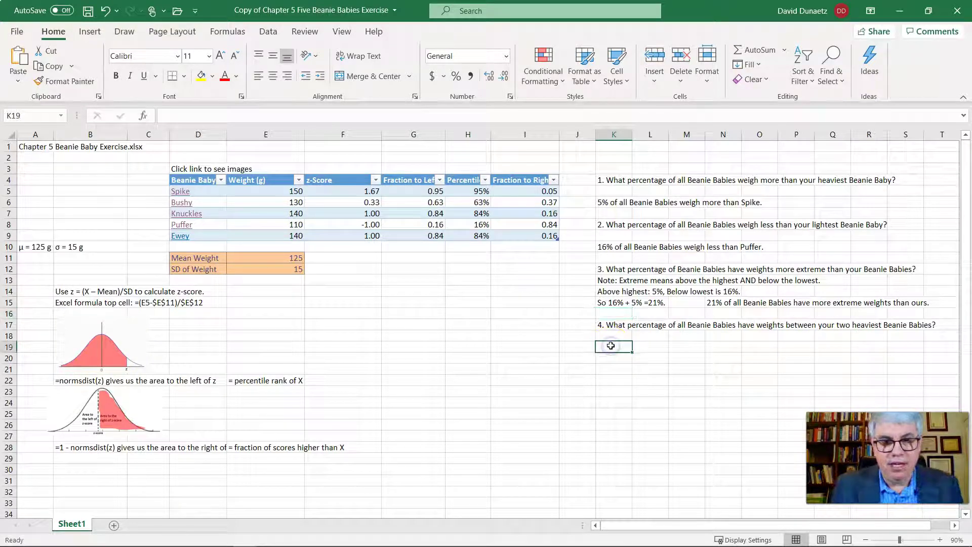
pyautogui.write('Heaviest =')
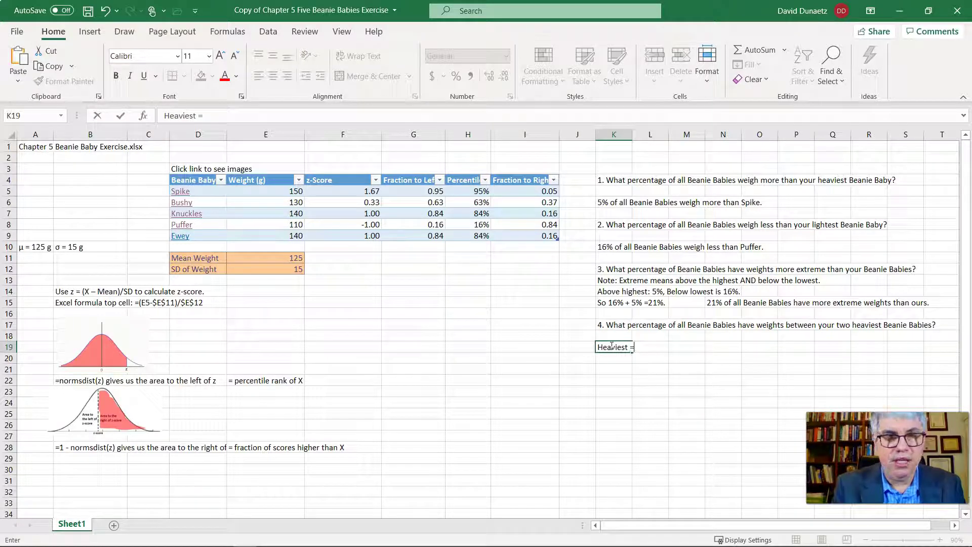
pyautogui.write(' Spike,')
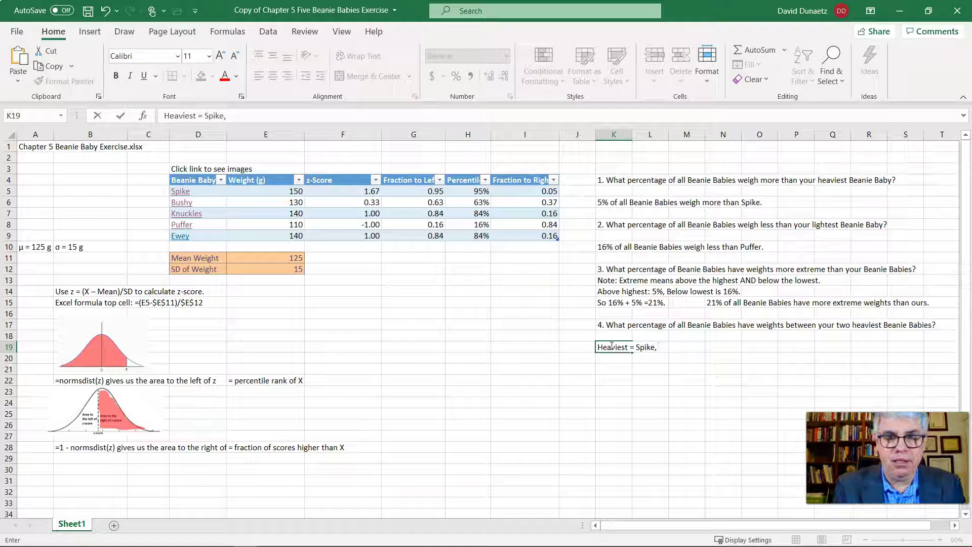
pyautogui.write(' 5% above.')
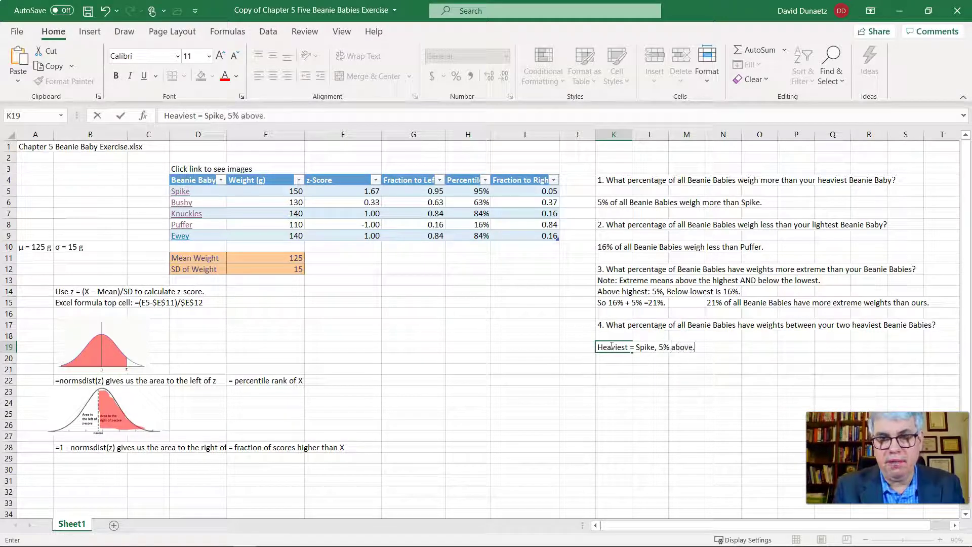
pyautogui.press('Return')
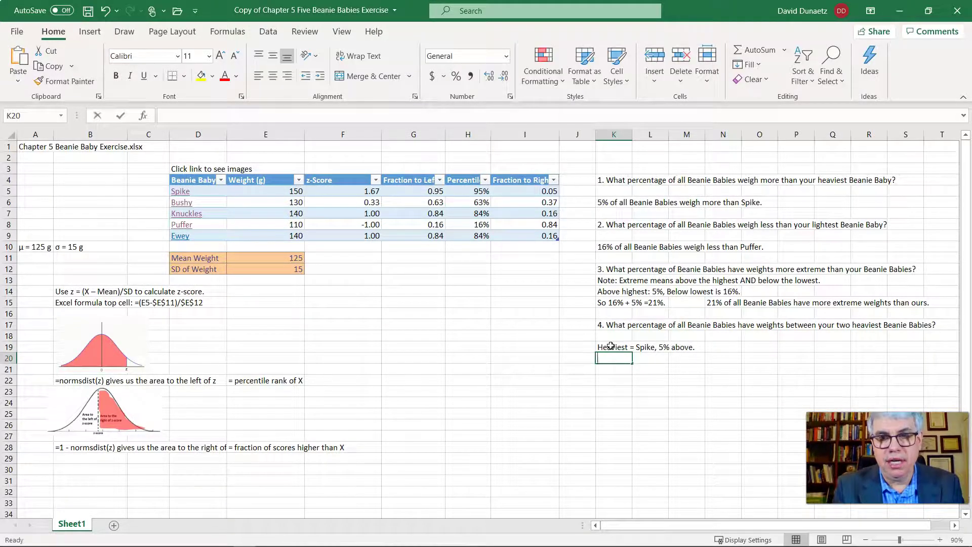
# - Enter the second-heaviest Beanie Baby for question 4 in K20 as "Nex heaviest = Knuckles, 16"
pyautogui.write('Nex')
pyautogui.write('vie')
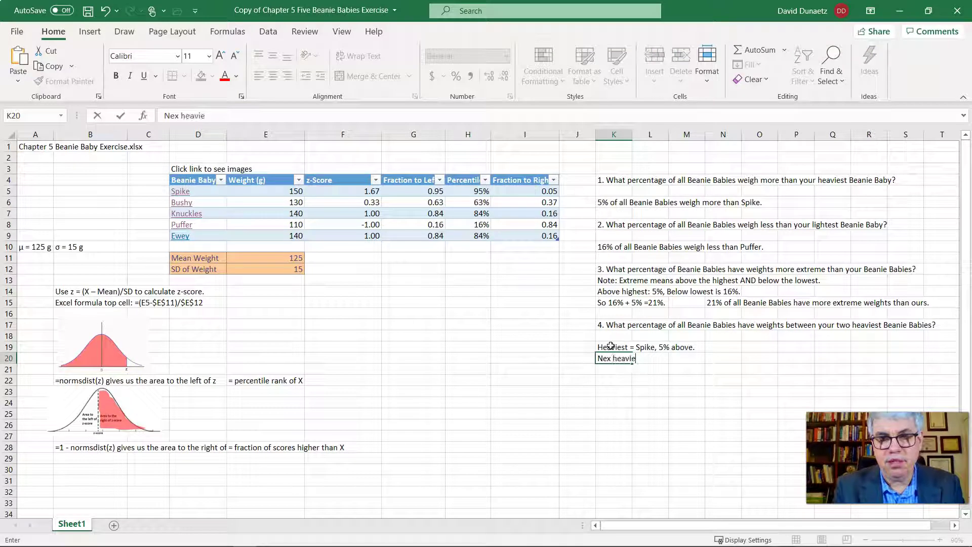
pyautogui.write('st =')
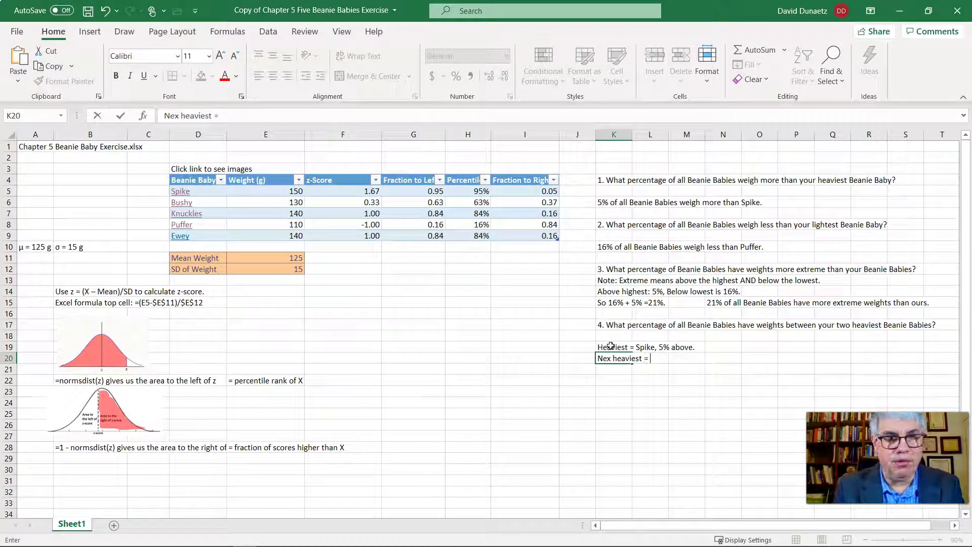
pyautogui.write(' Knucklles')
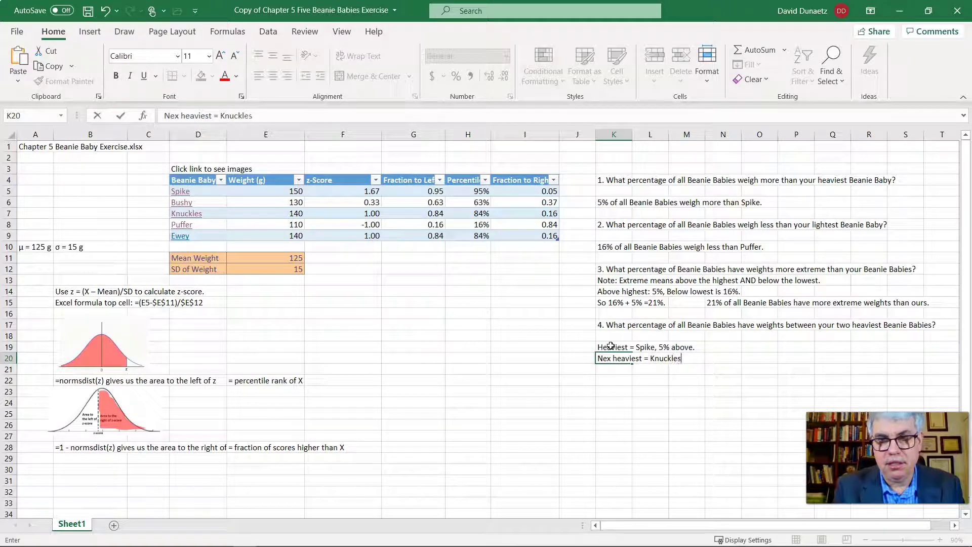
pyautogui.write(',')
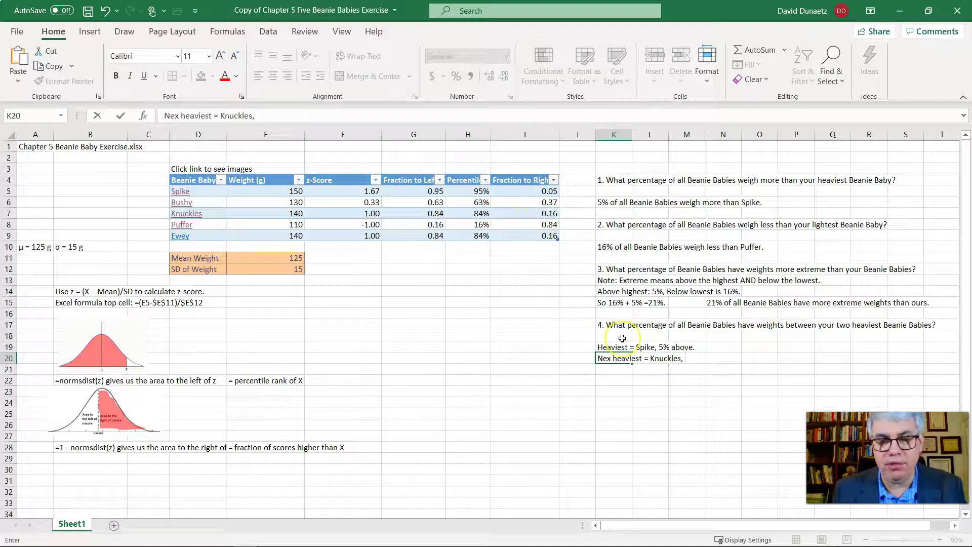
pyautogui.write('16')
pyautogui.press('Return')
pyautogui.write('5')
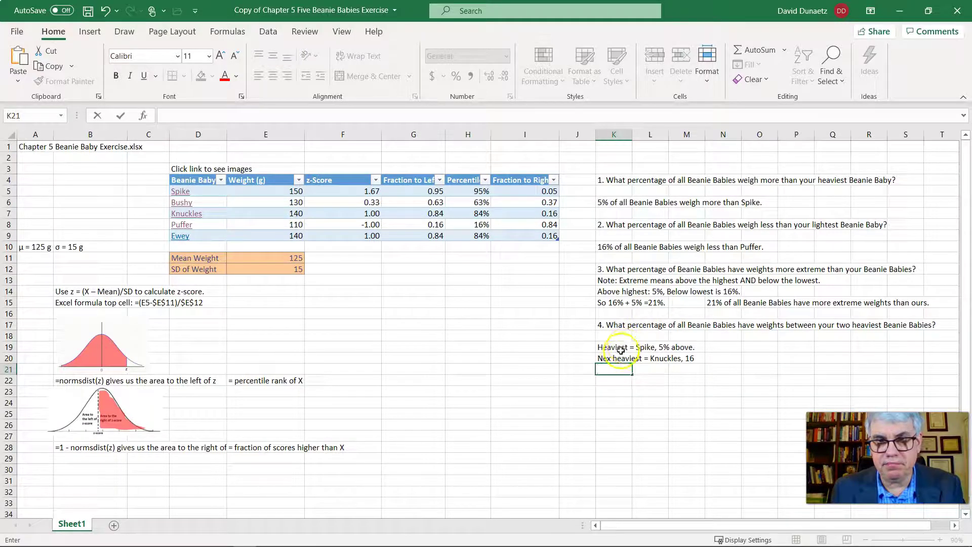
# - Extend the text in K20 with "% above" after the 16
pyautogui.click(614, 359)
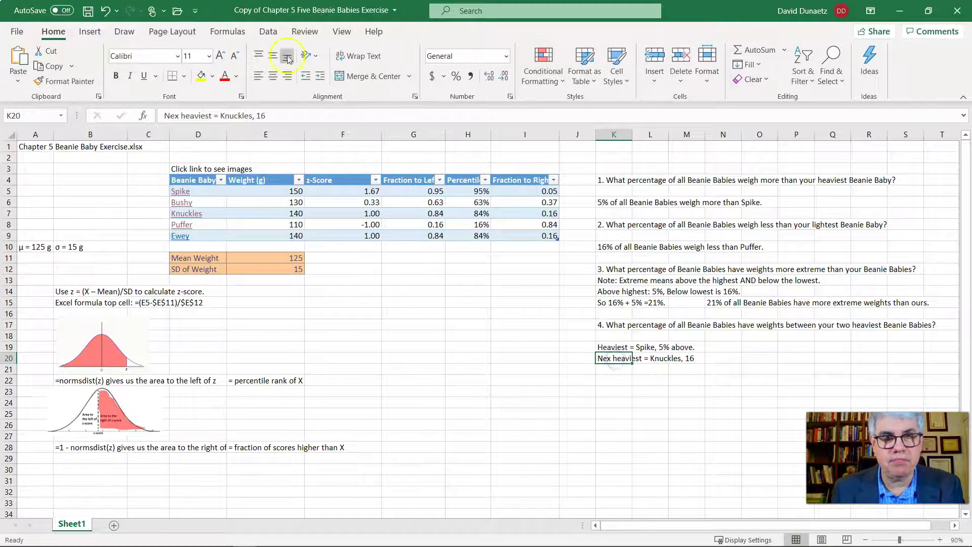
pyautogui.click(273, 115)
pyautogui.write('% above')
pyautogui.press('Return')
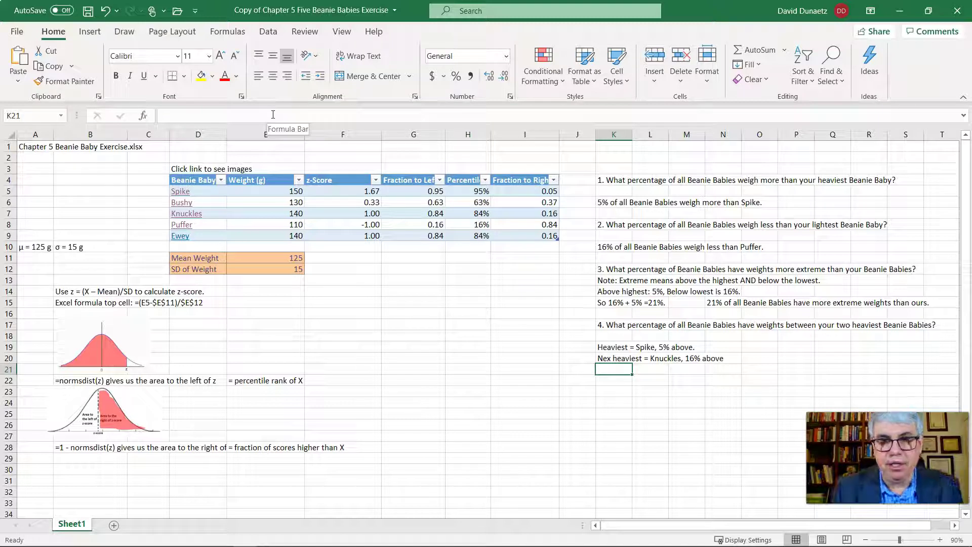
# - Correct the misspelled first word in K20 to "Next"
pyautogui.click(601, 358)
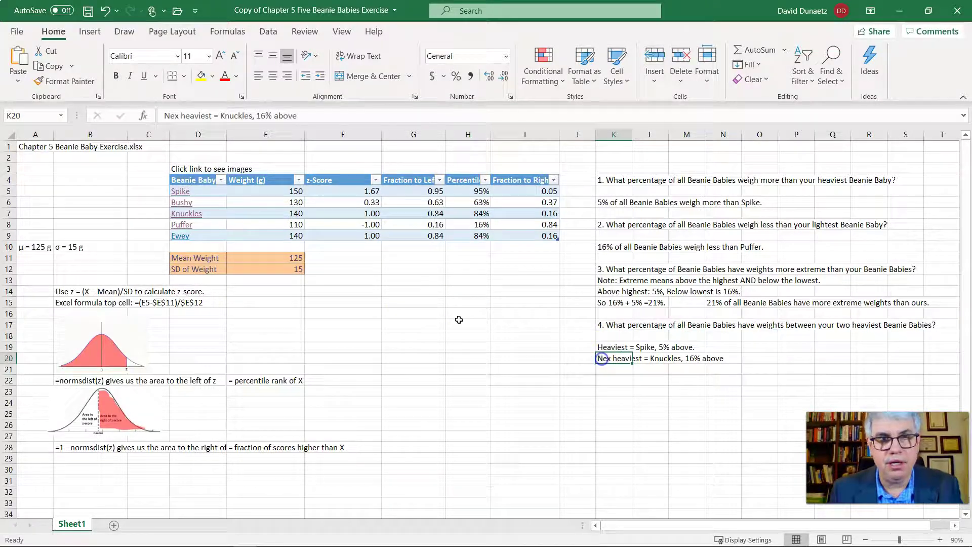
pyautogui.click(181, 116)
pyautogui.write('t')
pyautogui.click(612, 369)
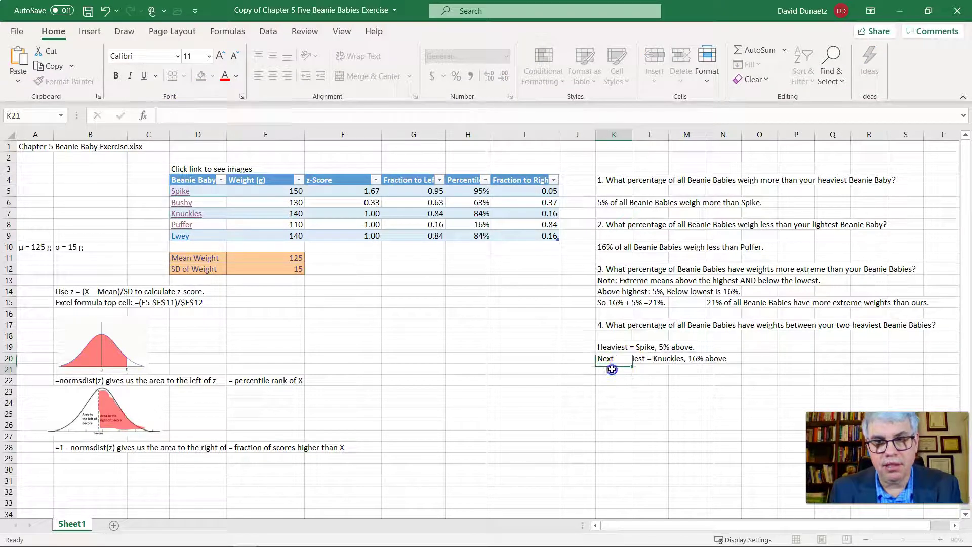
# - Answer question 4 in K21 with "Difference: 16% - 5% = 11% of all Beanie Babies have weights between our 2 heaviest."
pyautogui.write('Differenc')
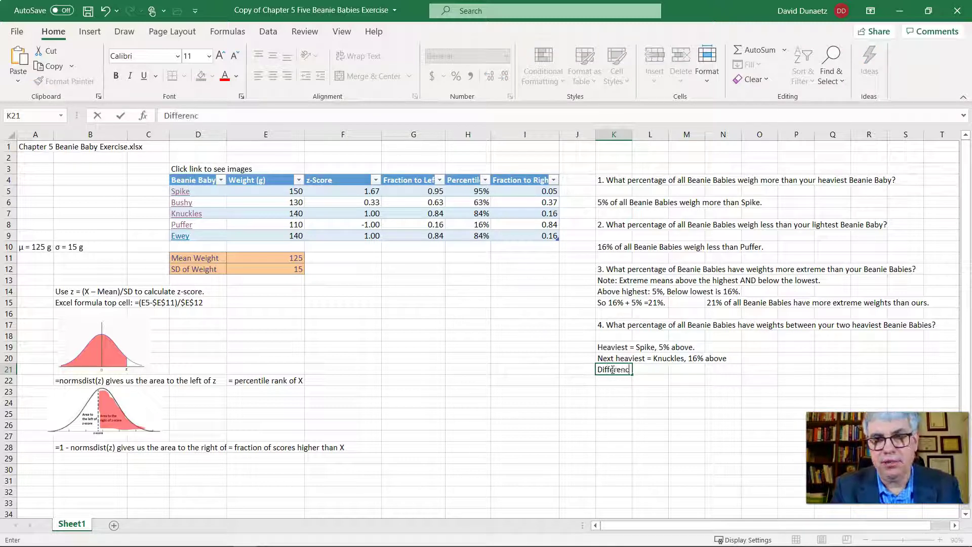
pyautogui.write('e: 16%')
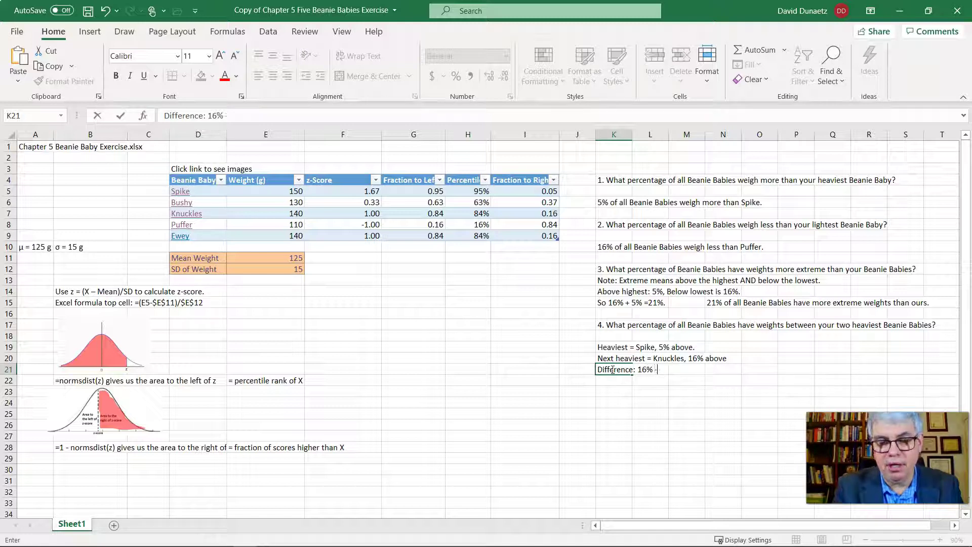
pyautogui.write(' - %')
pyautogui.press('BackSpace')
pyautogui.write('5%')
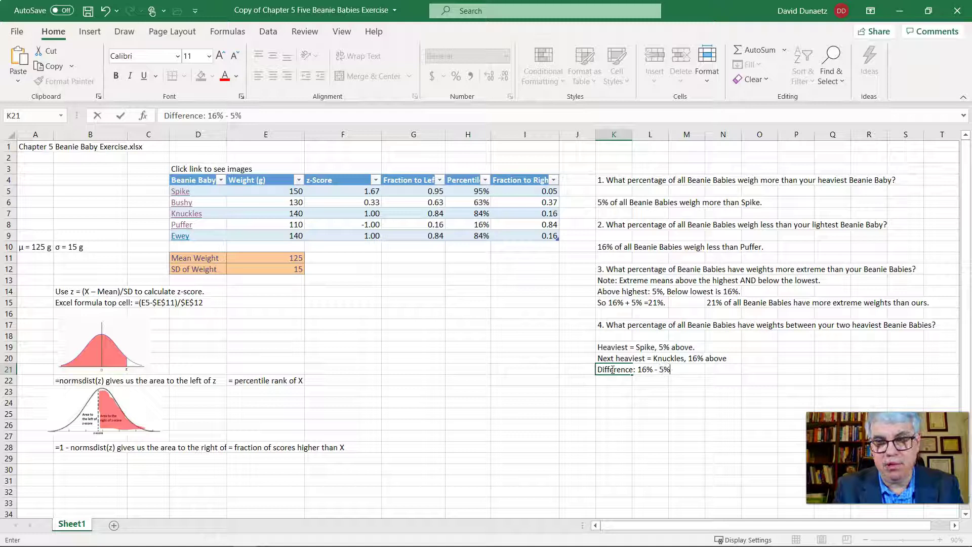
pyautogui.write(' =11')
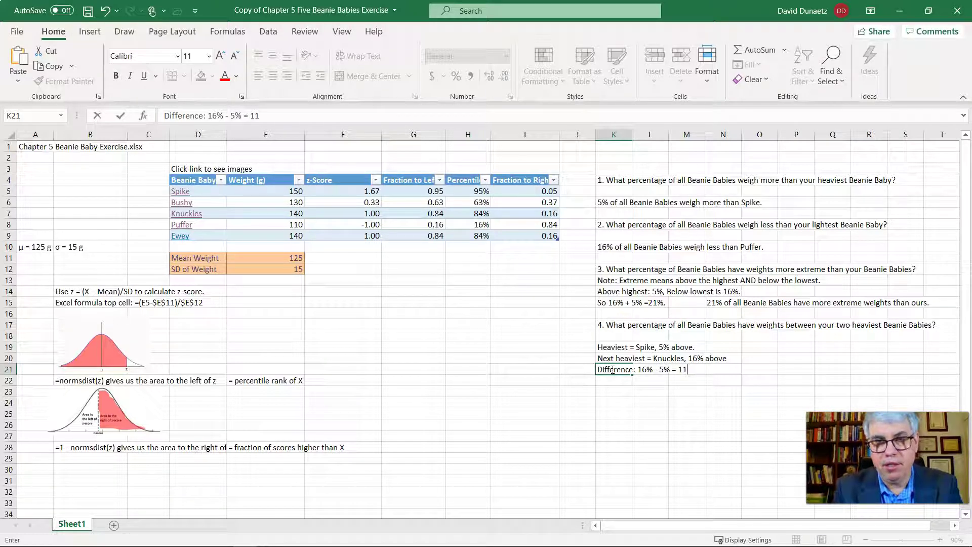
pyautogui.write('% of a')
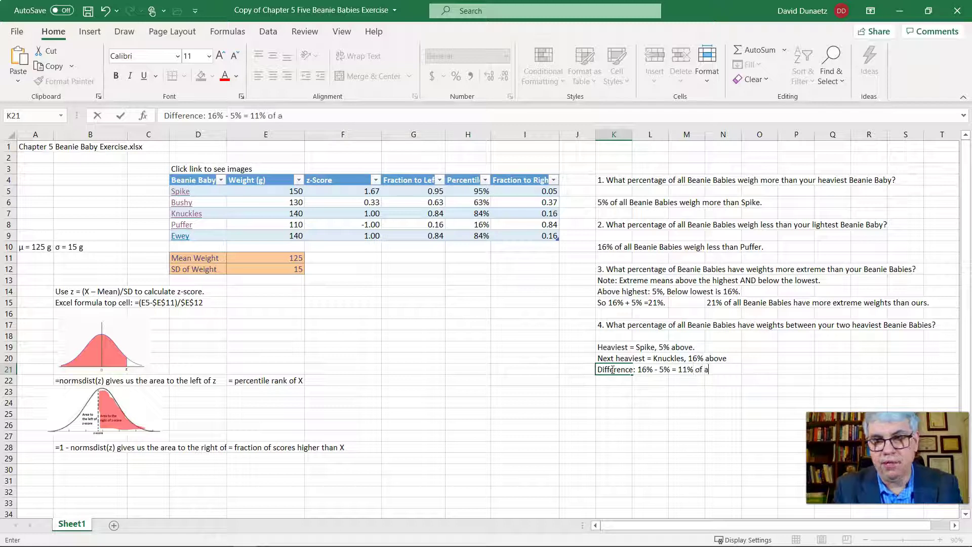
pyautogui.write('ll bea')
pyautogui.press('BackSpace')
pyautogui.press('BackSpace')
pyautogui.press('BackSpace')
pyautogui.write('Bean')
pyautogui.write('ie Babie')
pyautogui.write('s are')
pyautogui.write('hve')
pyautogui.write('ve ')
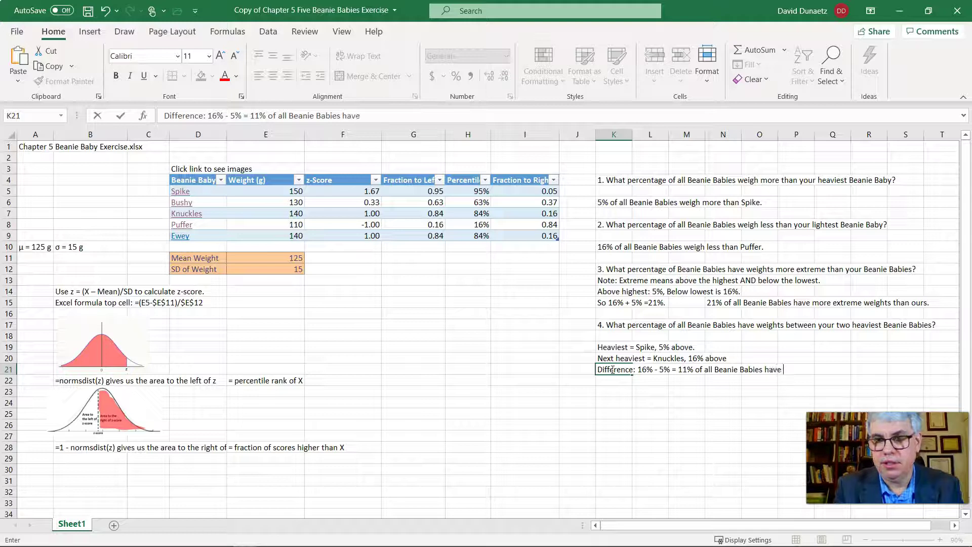
pyautogui.write('weights bet')
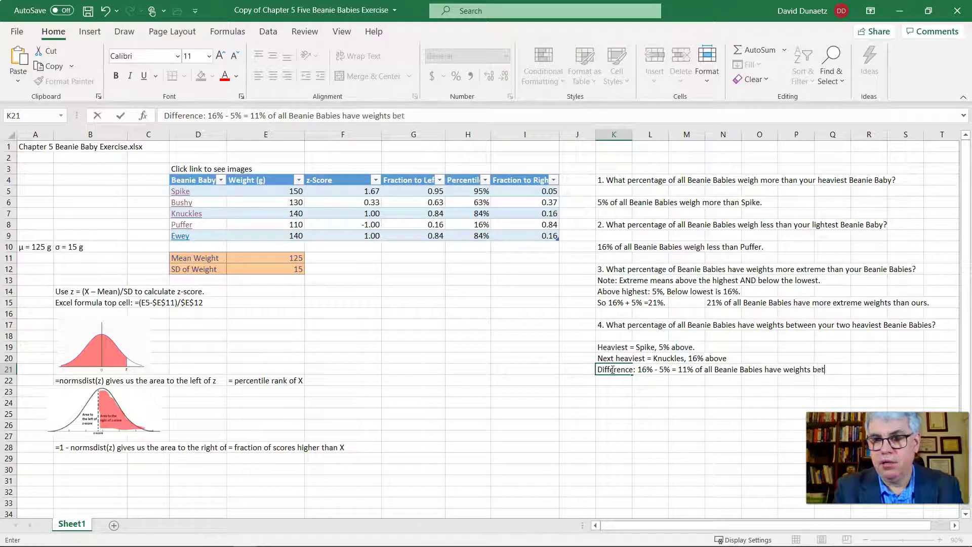
pyautogui.write('ween our 2 ')
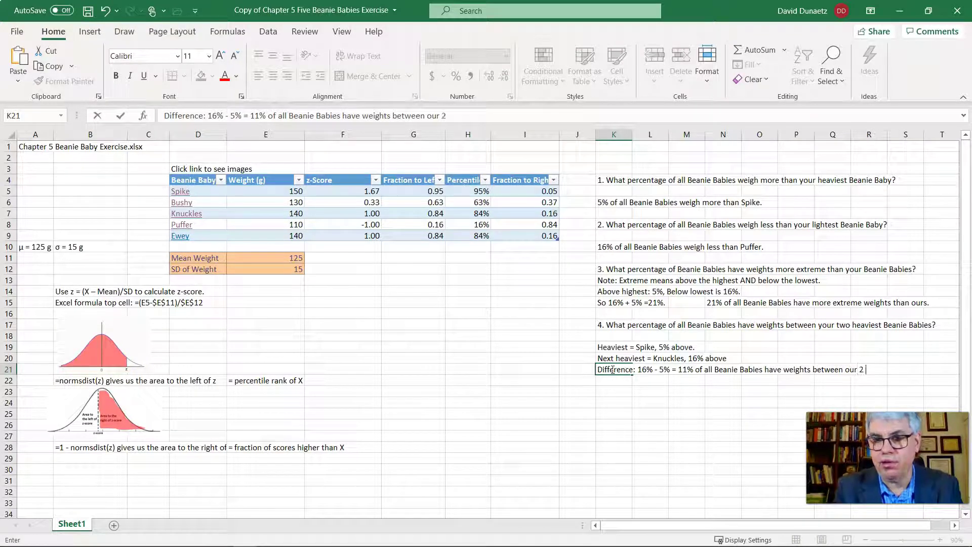
pyautogui.write('heaviest.')
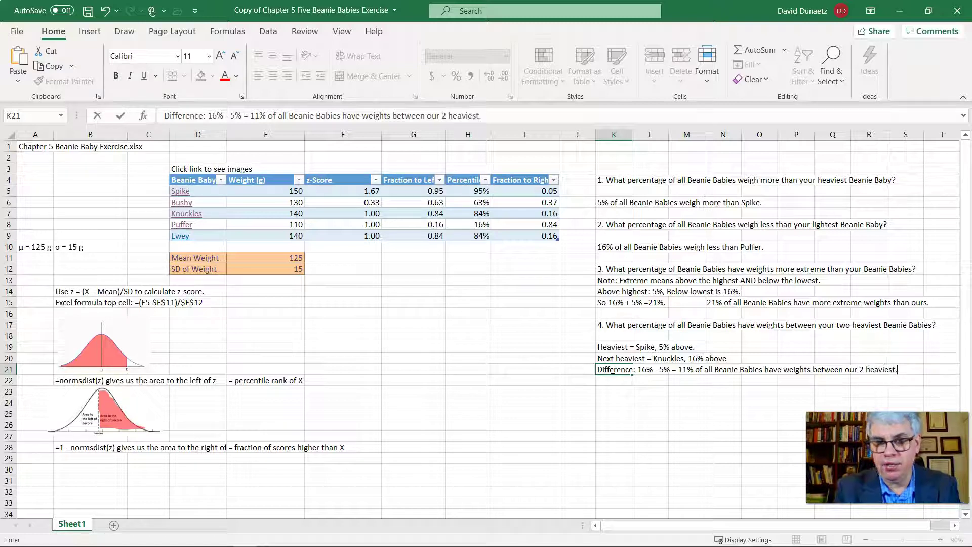